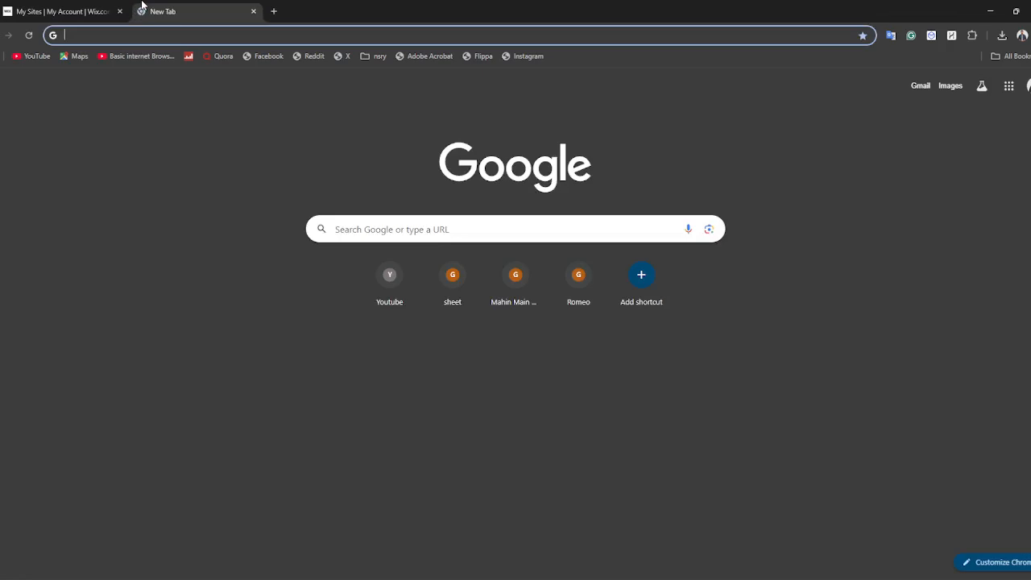
Open wix.com and start creating a new site with the AI setup chat
type("wix")
key("Return")
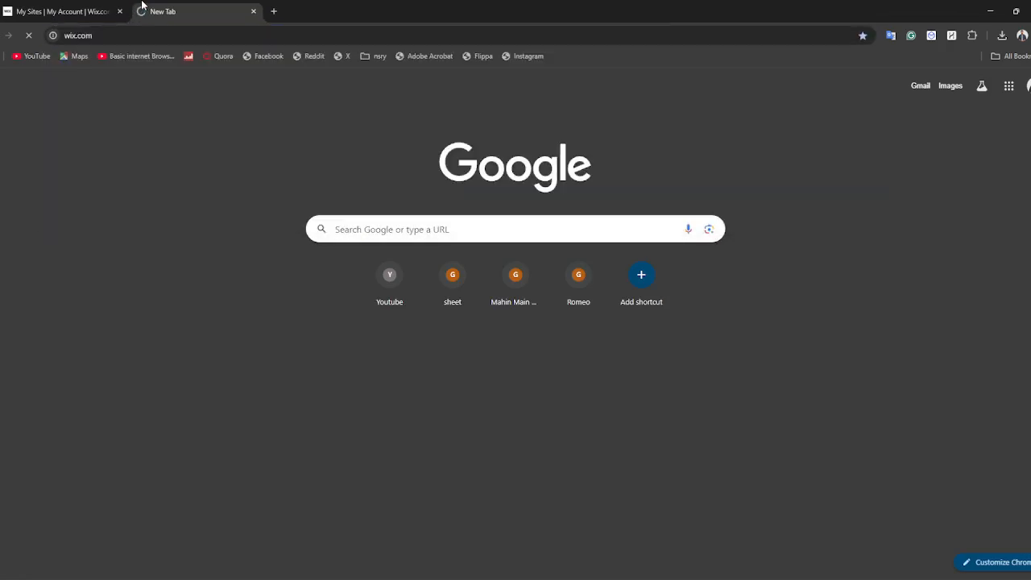
left_click(40, 11)
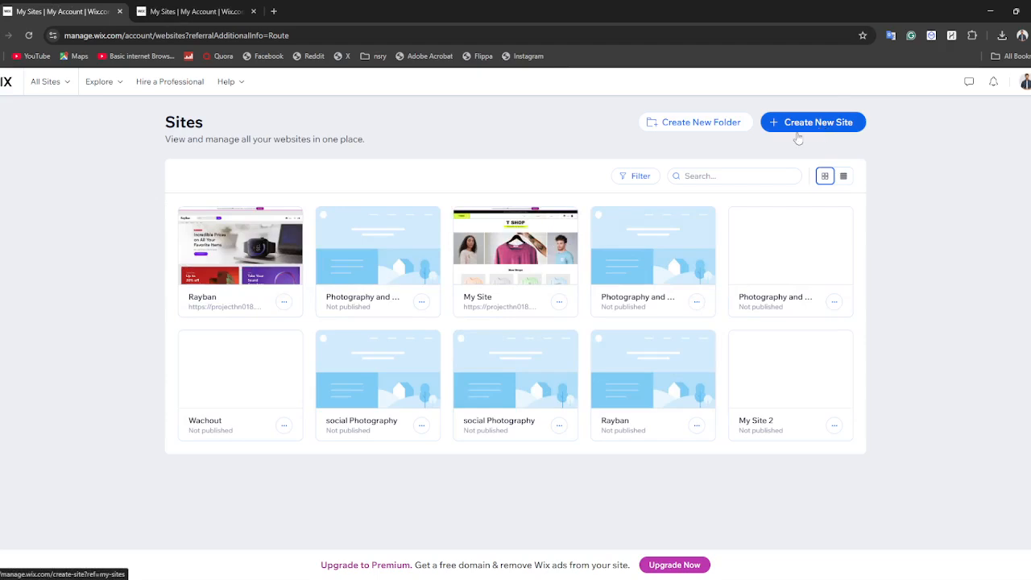
left_click_drag(810, 129, 805, 154)
left_click(817, 128)
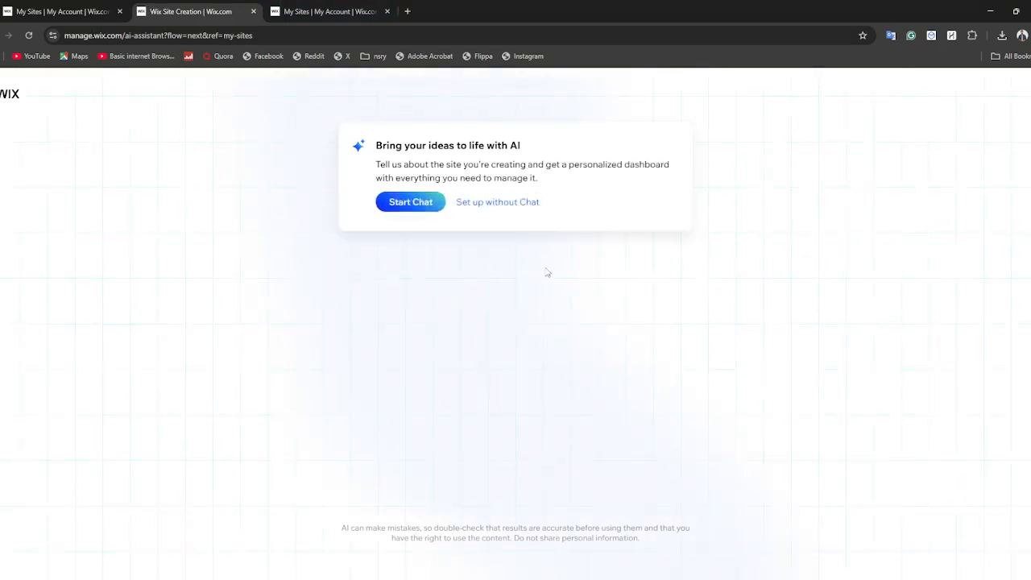
left_click(418, 211)
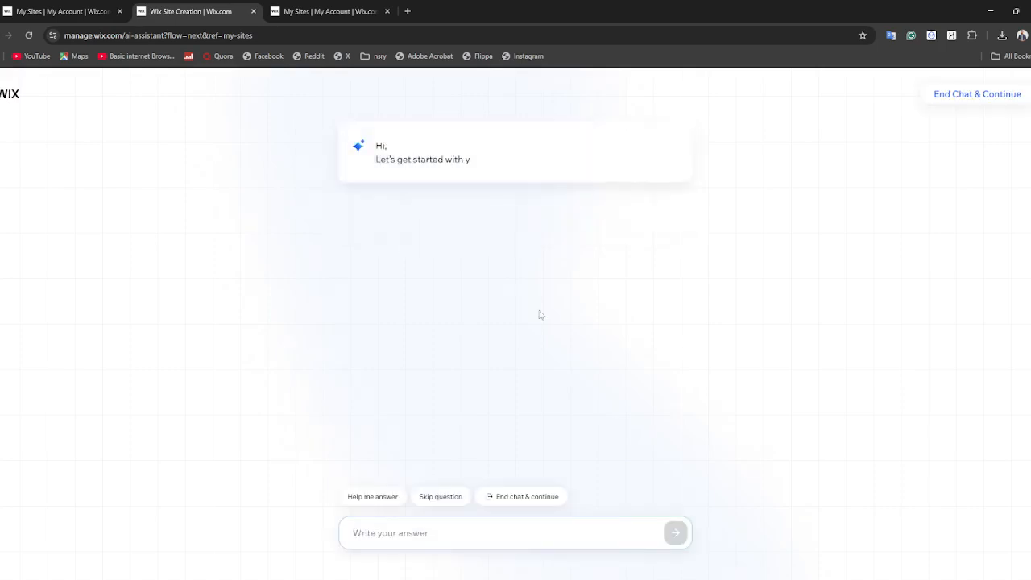
Answer the question about what the site is about with "Selling electronics gadgets"
left_click(392, 542)
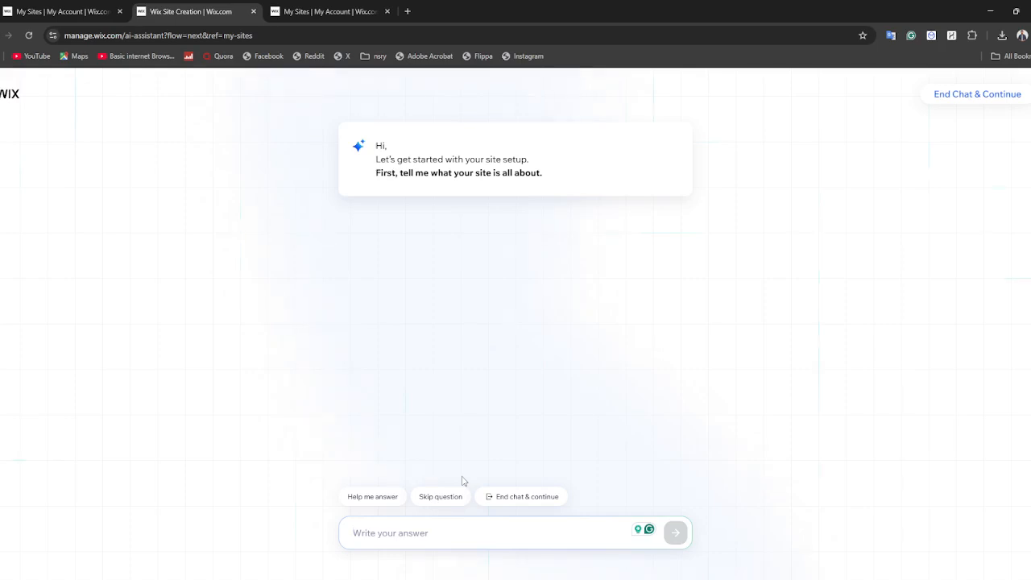
type("Selling electronics gadgets")
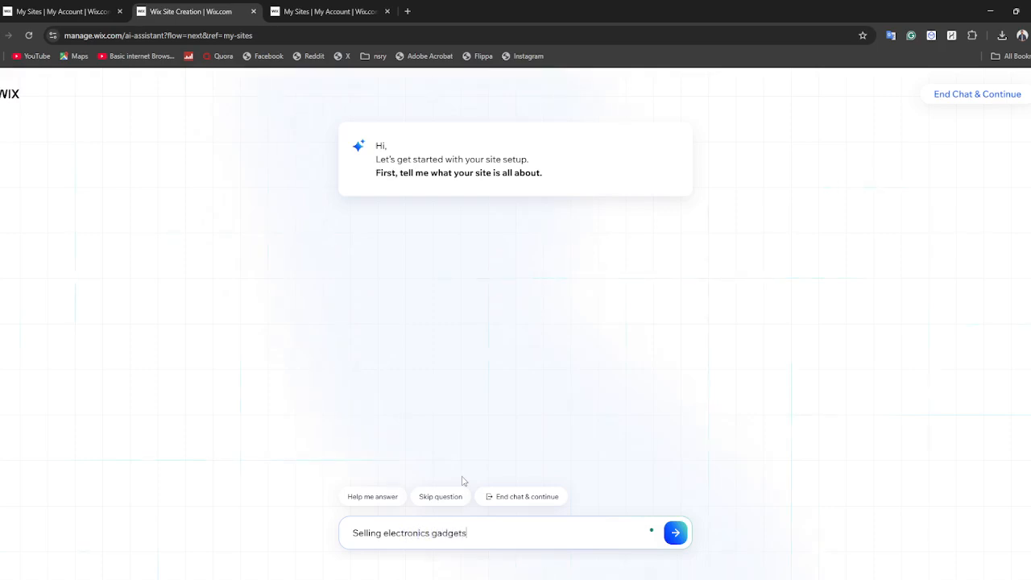
key("Return")
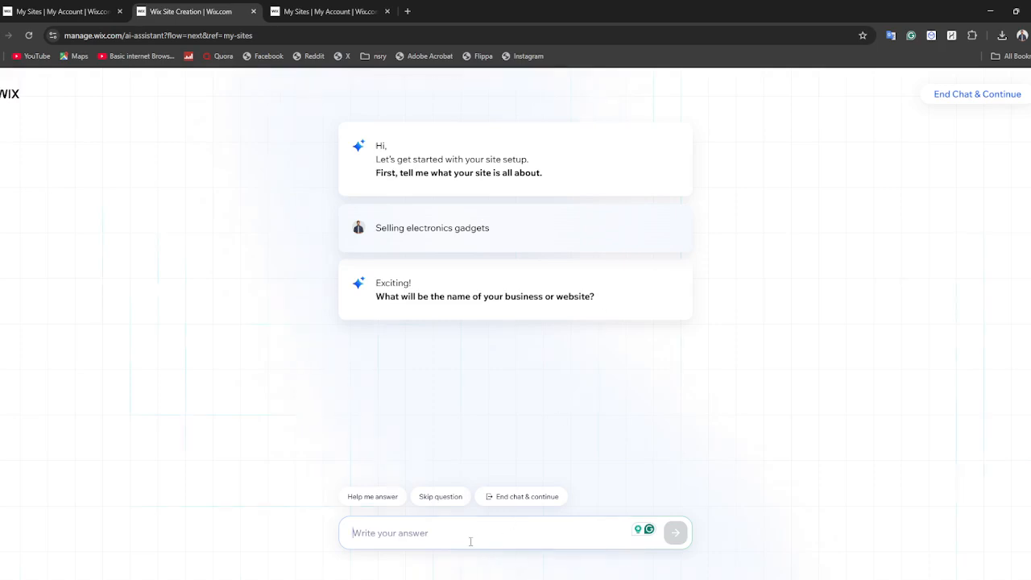
Give the business name as "Gdgetbuddy" in the setup chat
type("G")
key("BackSpace")
type("Go")
type("get")
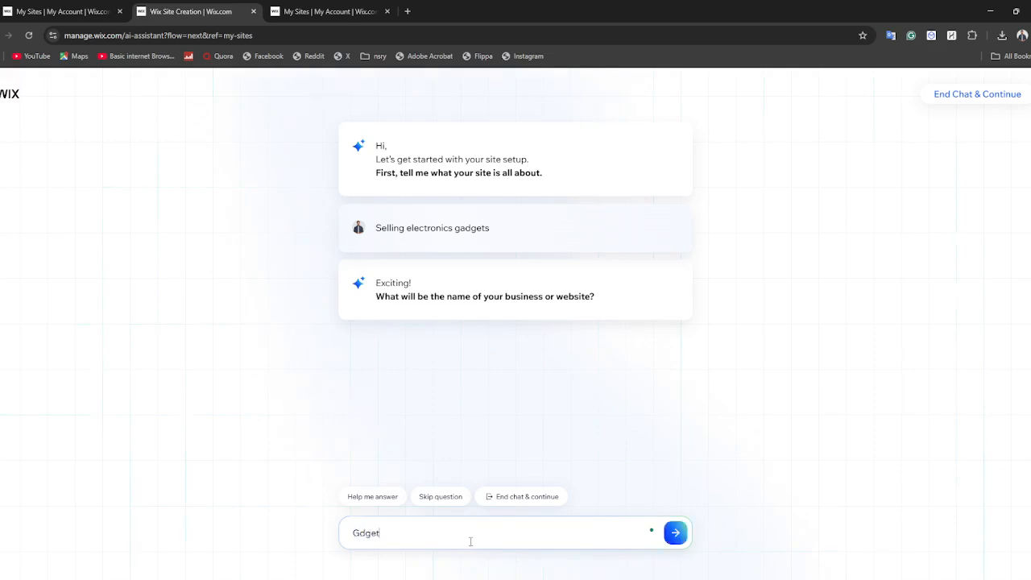
type("buddy")
left_click(680, 540)
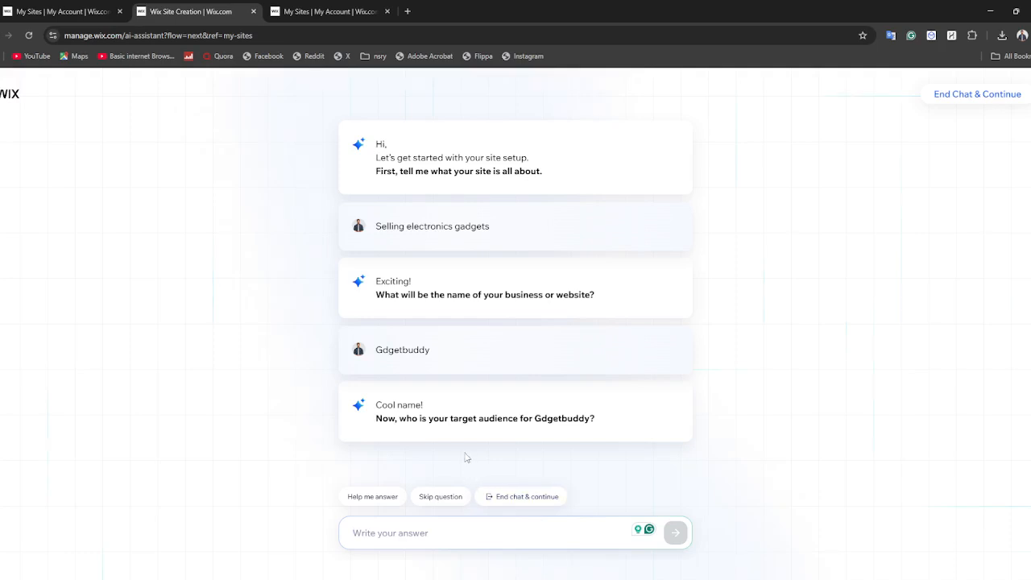
Answer the target audience question with "adults"
type("adu")
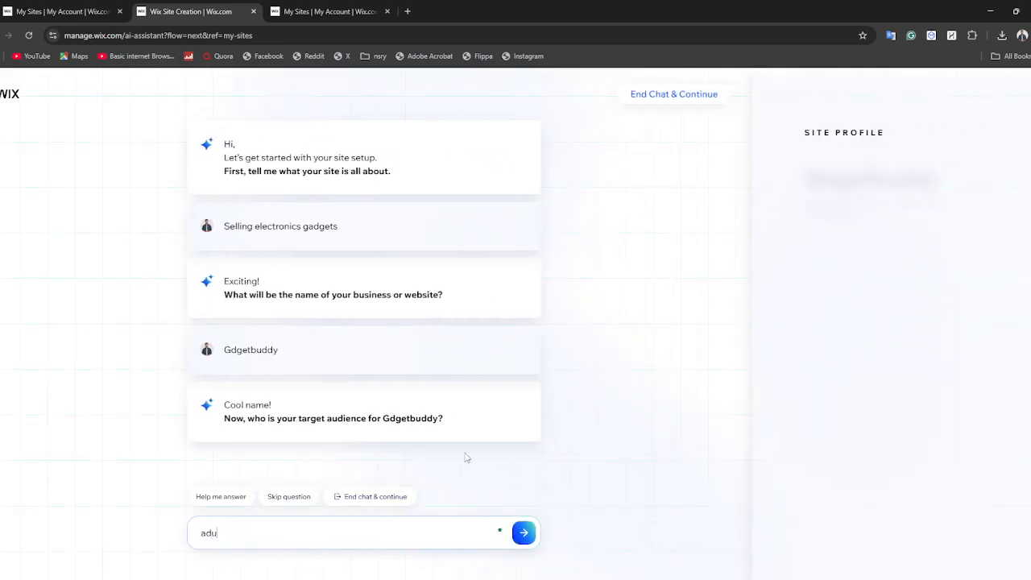
type("lts")
key("Return")
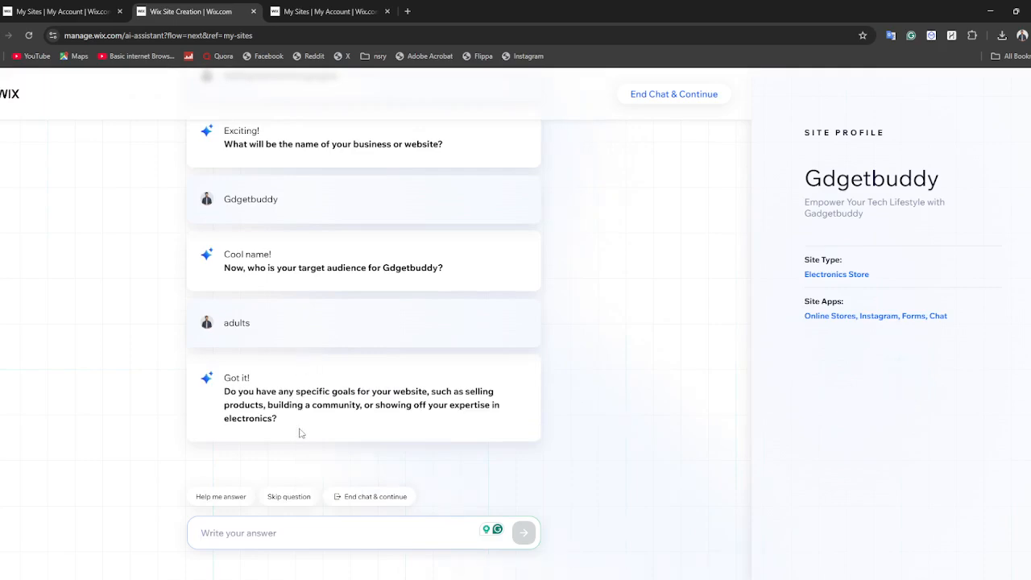
Answer the website goals question with "YEs to get more laeds and selss from my website"
left_click_drag(224, 395, 336, 468)
left_click(291, 539)
type("YEs ")
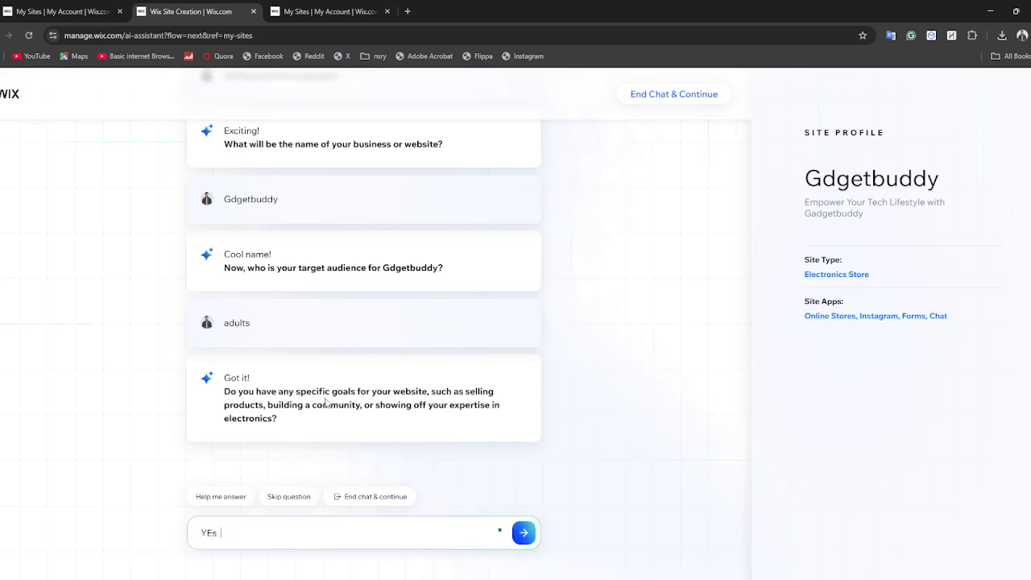
type("to get more laeds ansd")
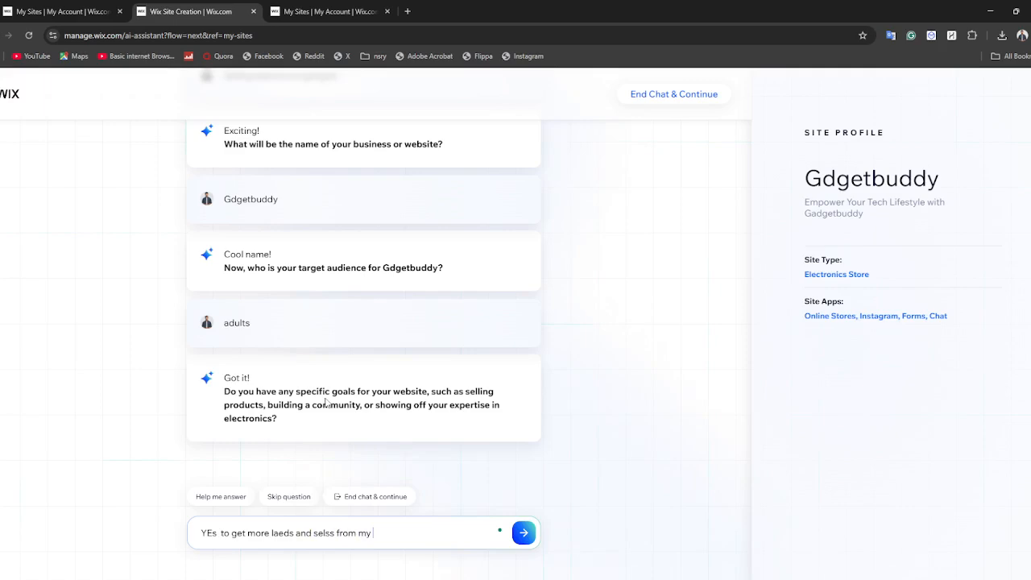
type("bsite")
key("Return")
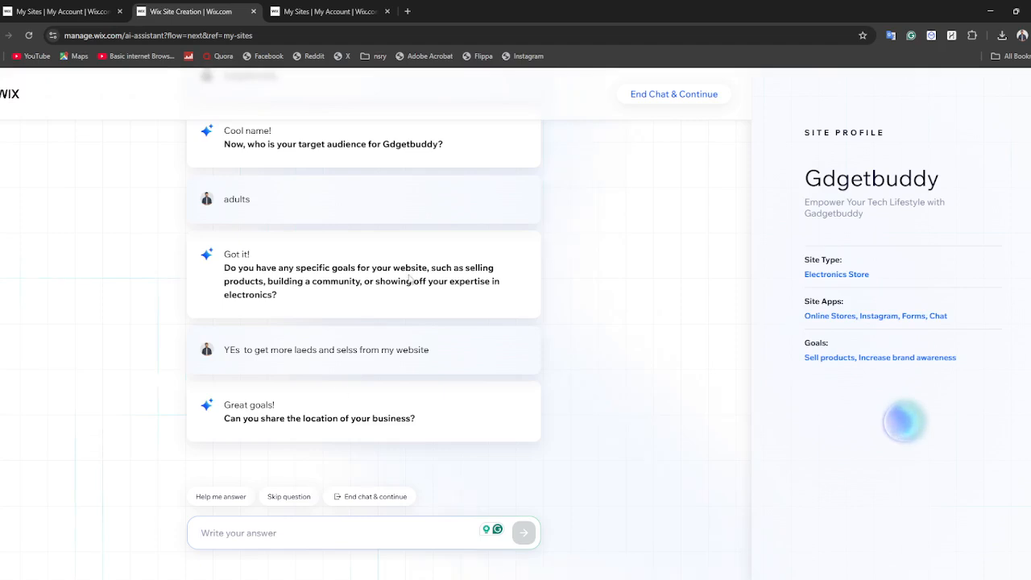
Give the business location as "Usa" in the setup chat
type("U")
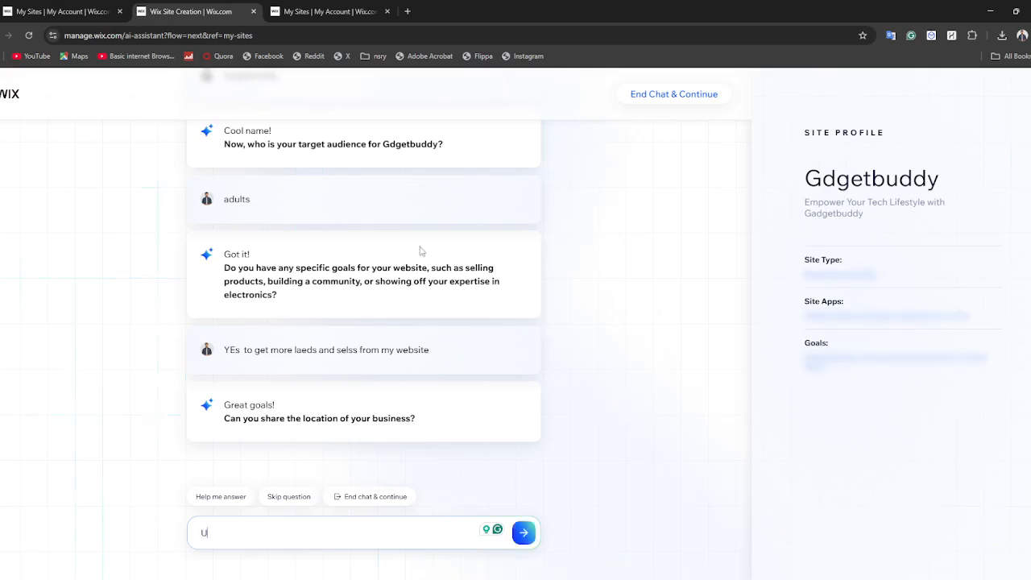
type("sa")
key("Return")
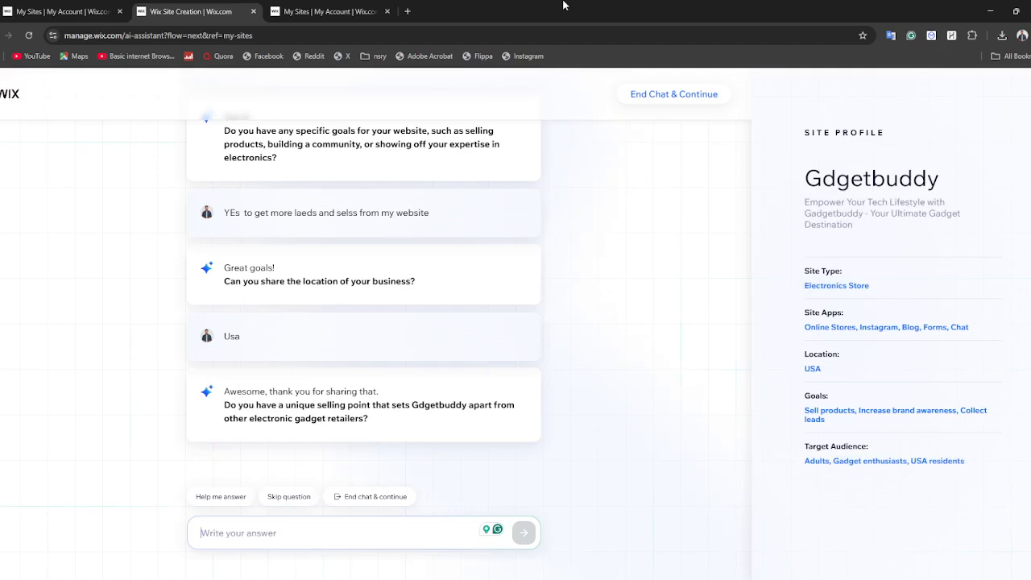
Answer the unique selling point question with "I sell authentic products and u can add more unique description to my store to get more leads"
type("I s")
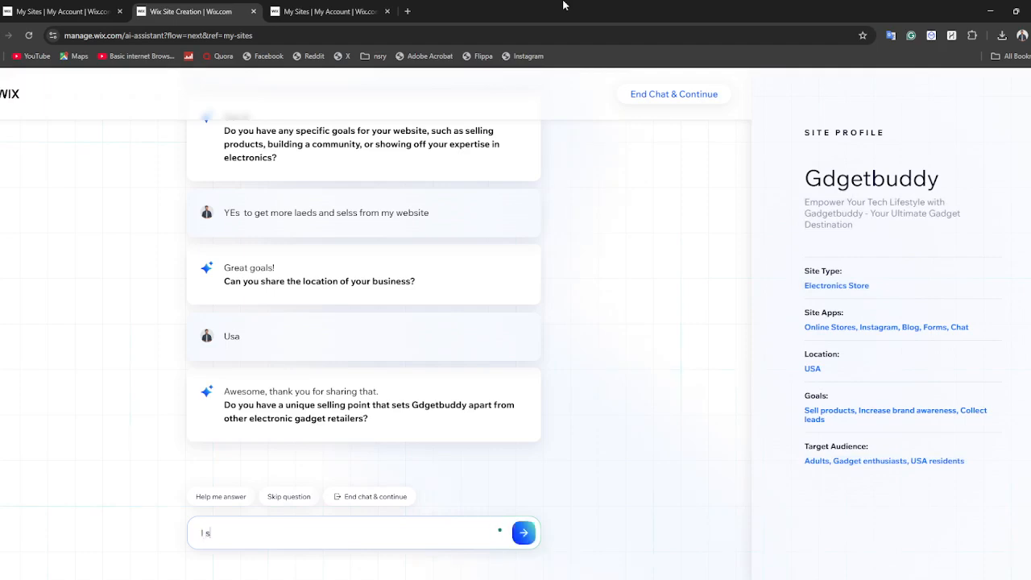
type("ell auth")
type("entic produc")
type("ts and u ia")
type("cqa")
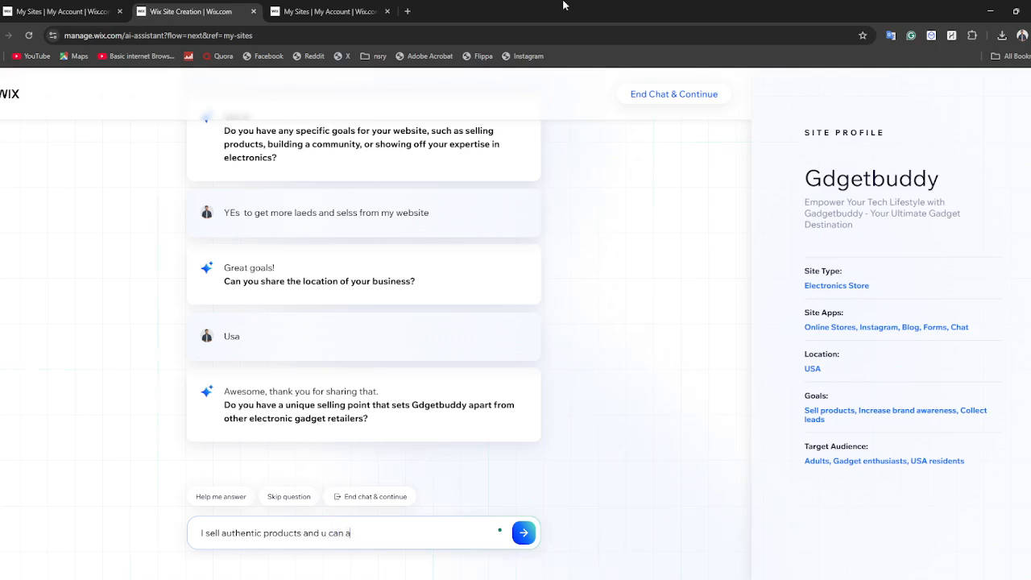
type(" add more unique description to")
type("my s")
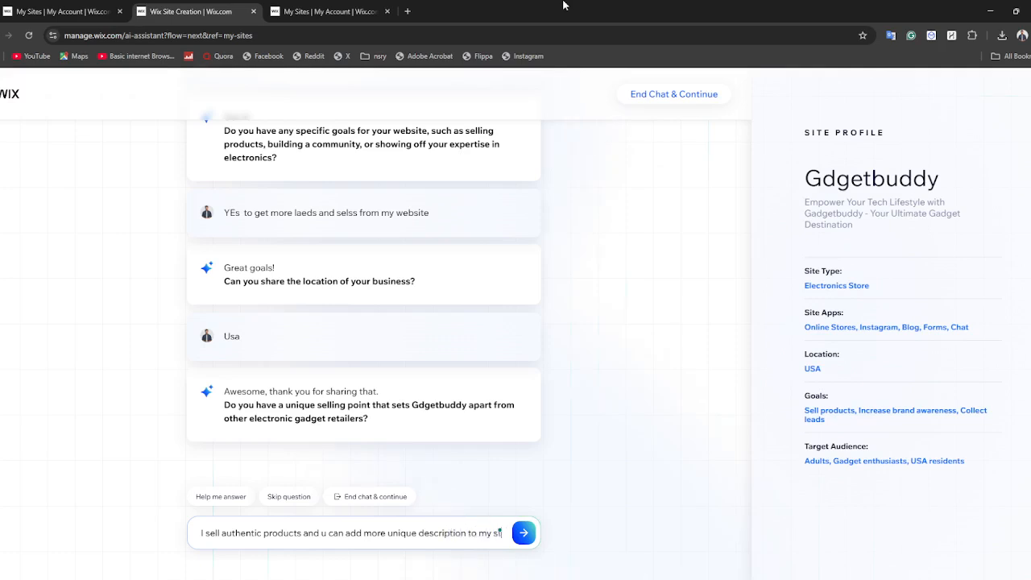
type("tore to ge")
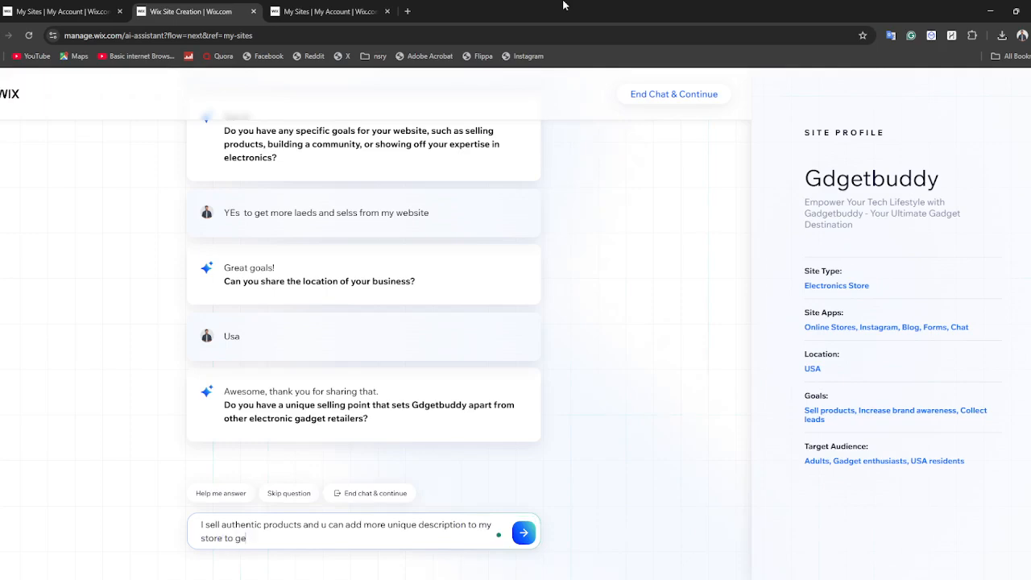
type("t more leads")
key("Return")
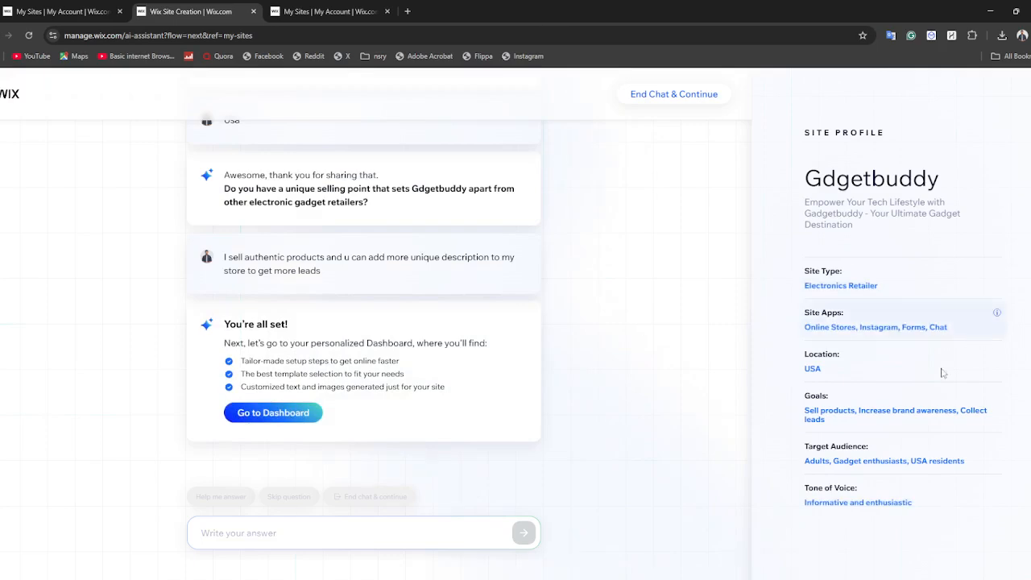
Go to the new site's dashboard and have a website design generated with AI
scroll(941, 372, "down", 2)
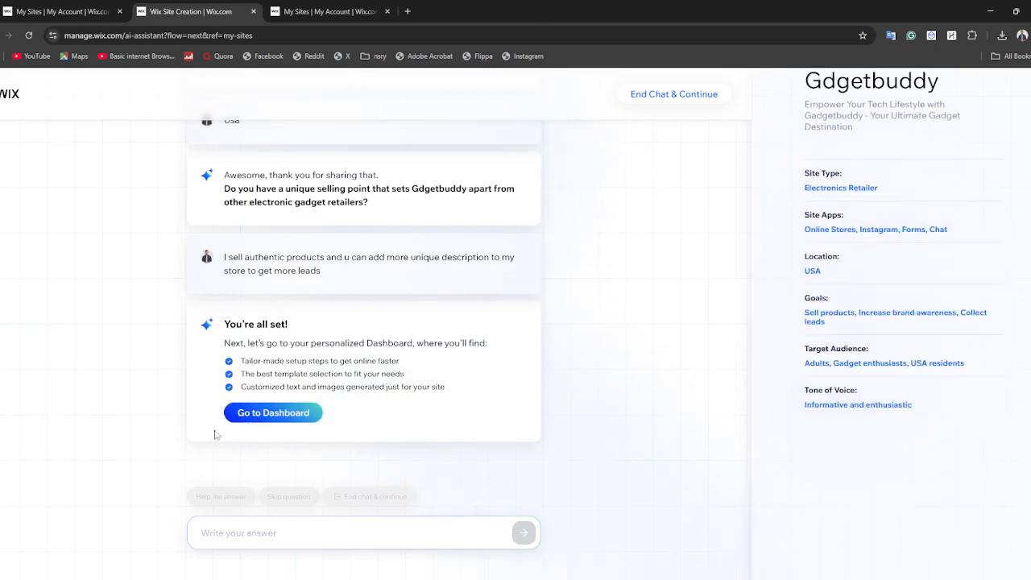
left_click(240, 416)
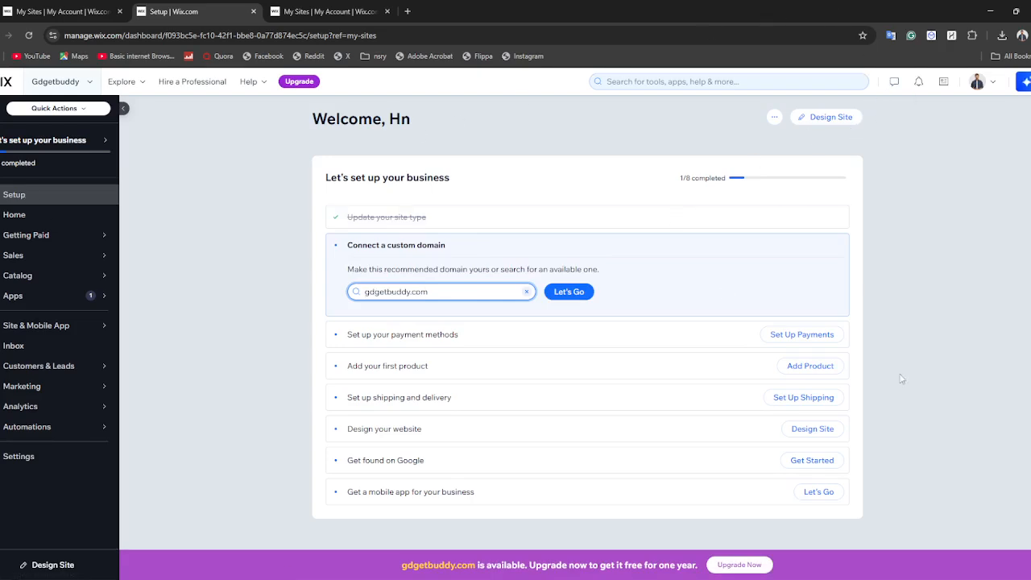
left_click(809, 118)
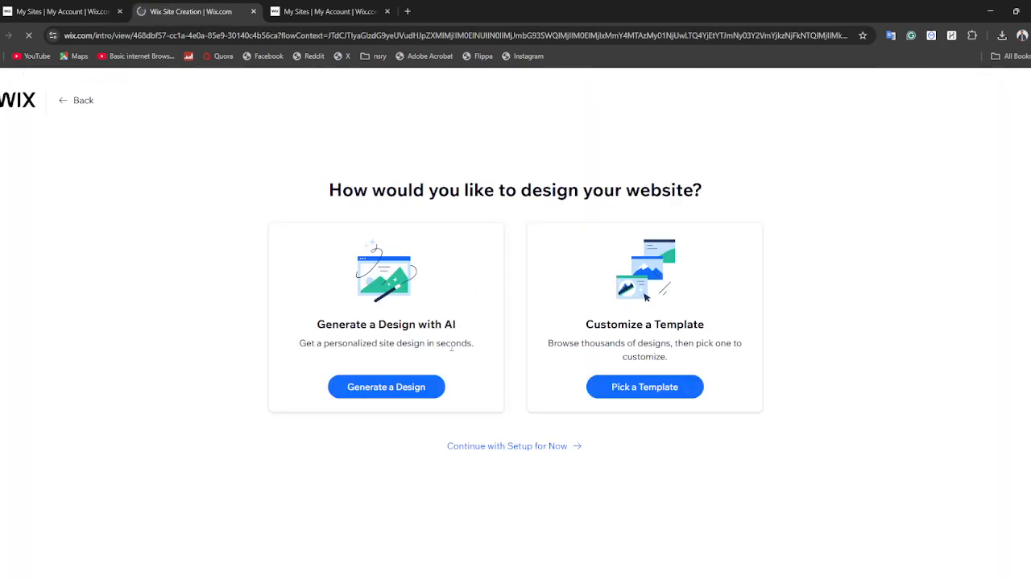
left_click(657, 385)
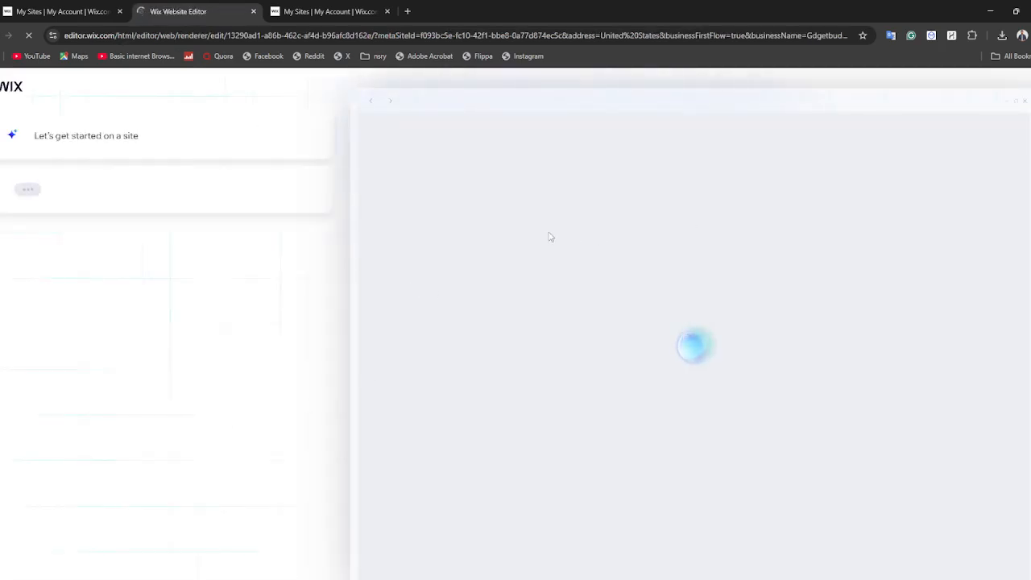
left_click(329, 5)
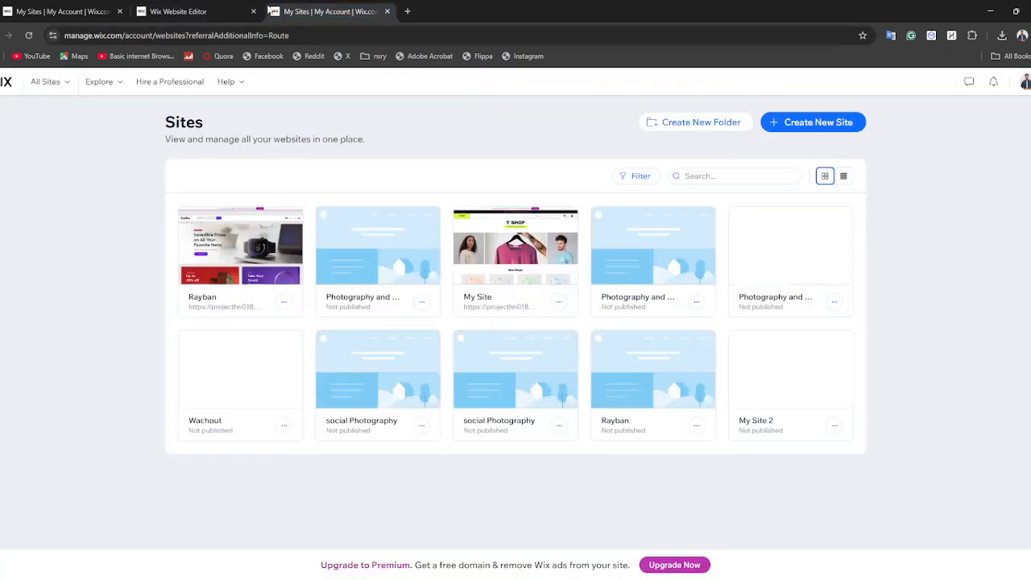
left_click(234, 5)
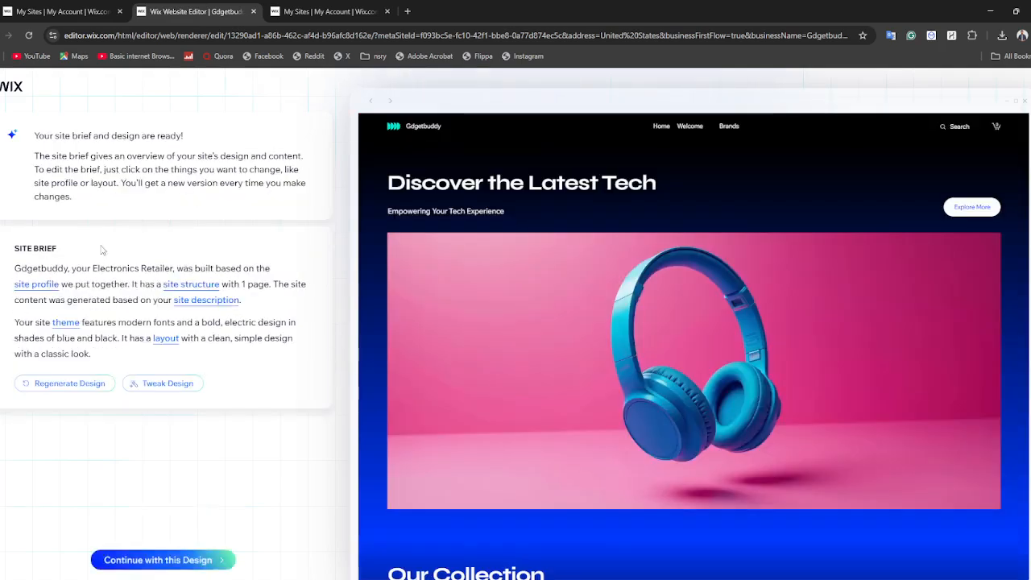
Review the generated homepage preview and have the AI produce a new version of the design
scroll(564, 270, "down", 15)
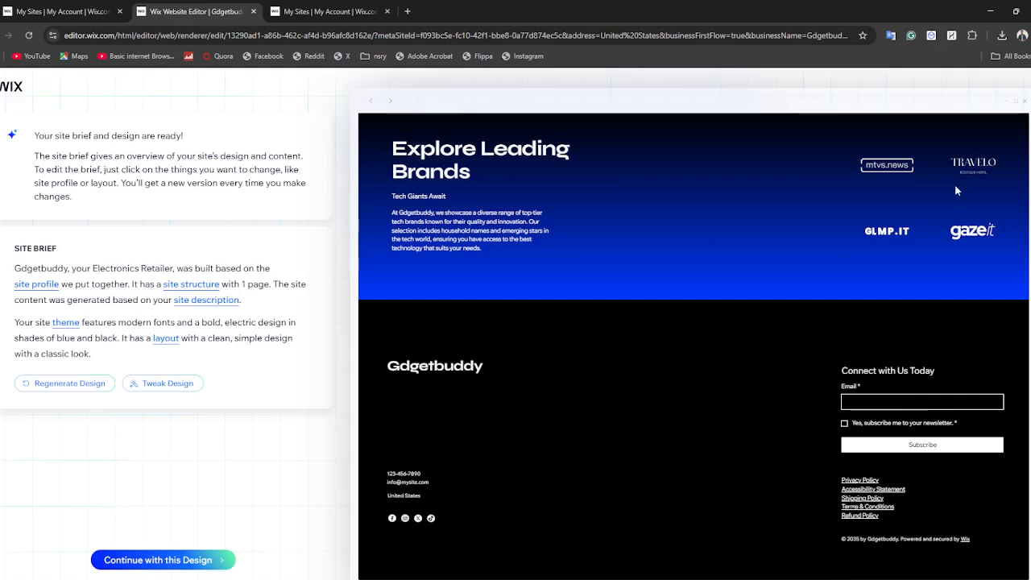
scroll(422, 499, "up", 10)
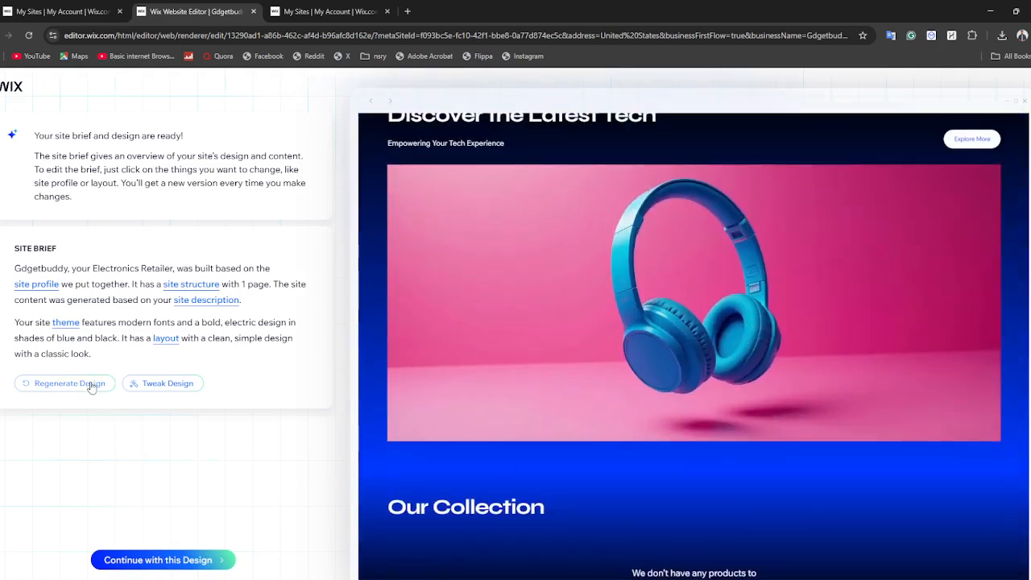
left_click(166, 384)
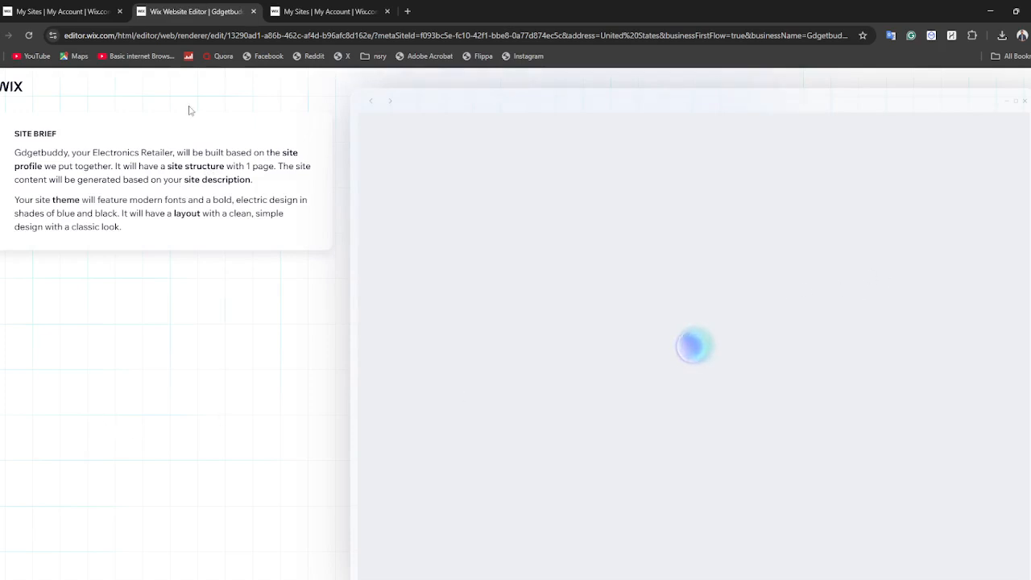
left_click(322, 12)
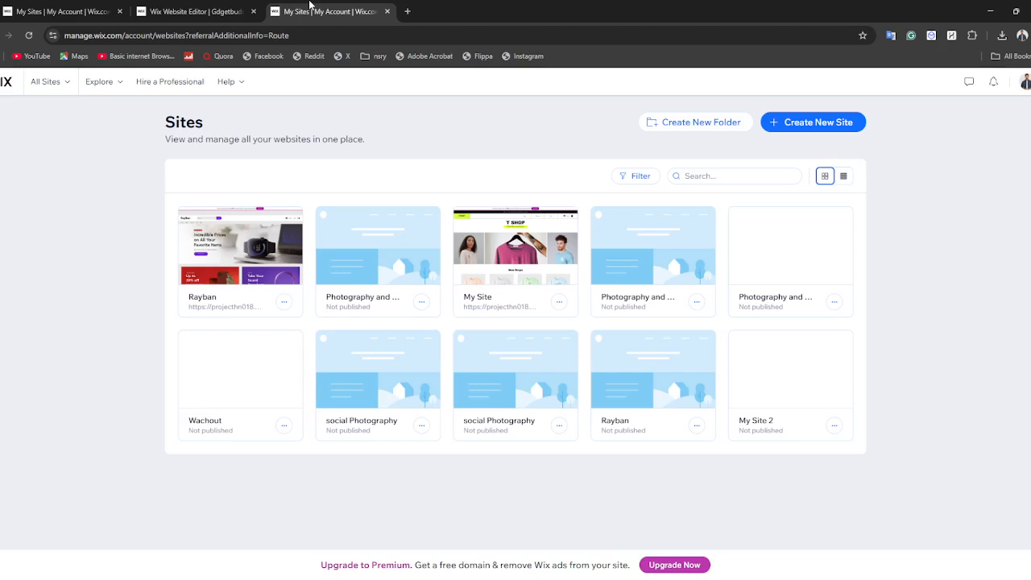
left_click(216, 10)
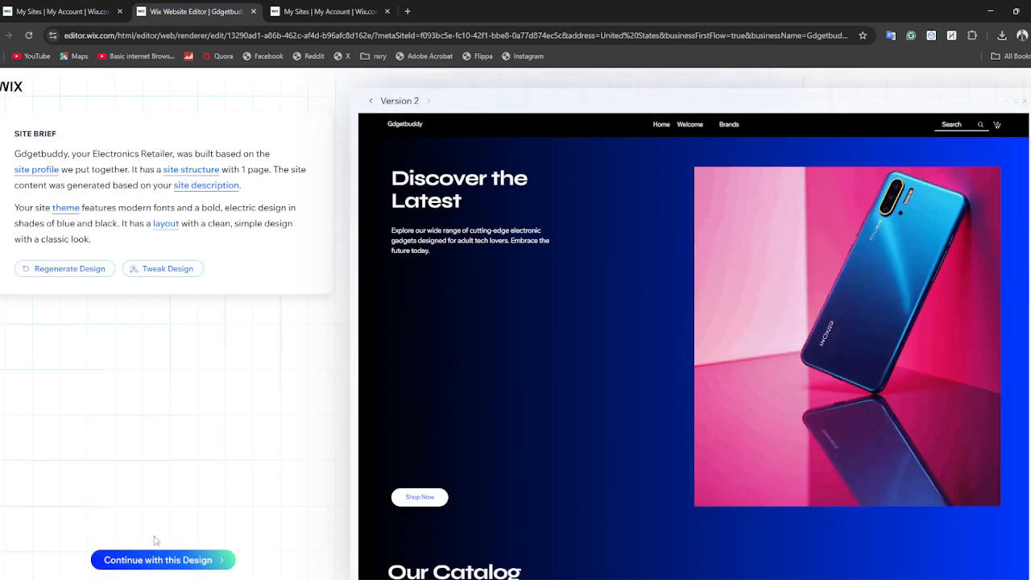
Continue with the Version 2 design to the custom domain page
left_click(151, 561)
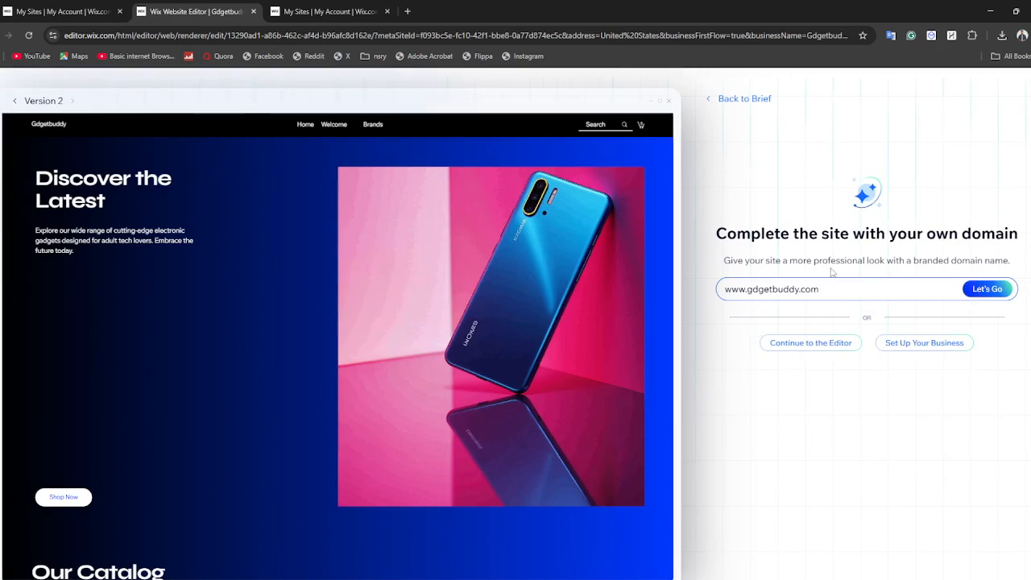
left_click_drag(845, 282, 723, 287)
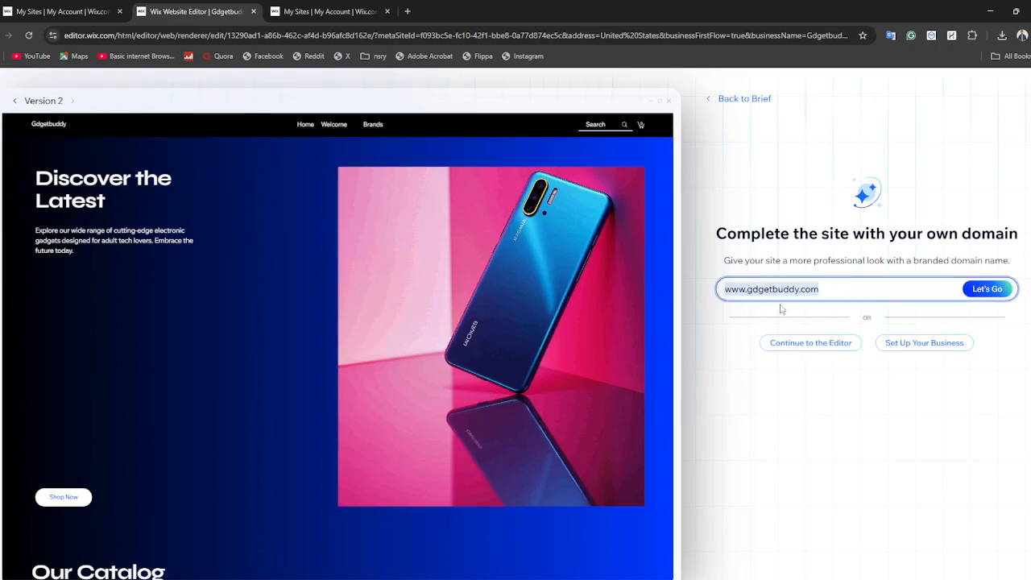
left_click(899, 393)
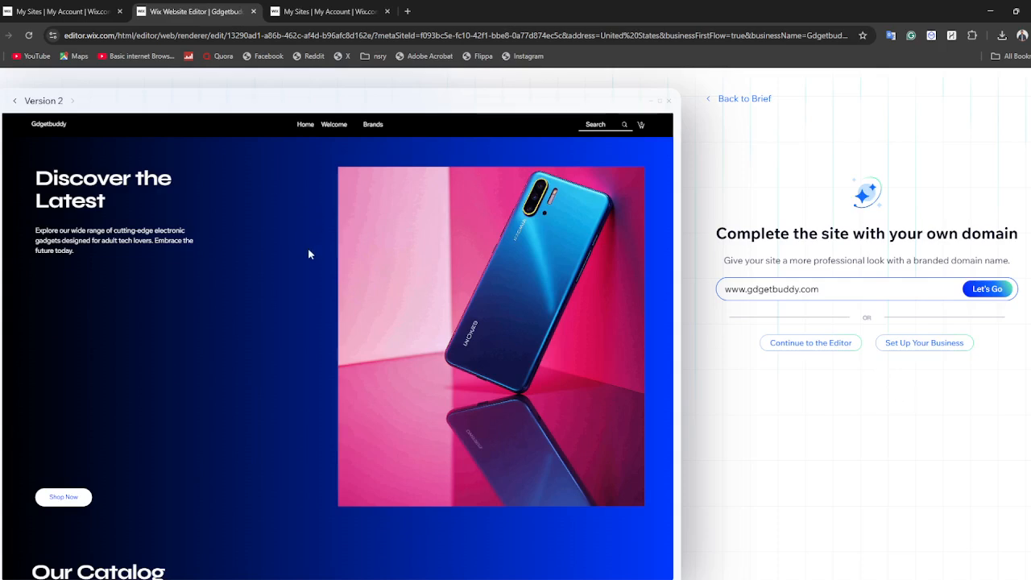
Look over the full Version 2 homepage preview and continue to the site editor without choosing a custom domain
scroll(307, 254, "down", 7)
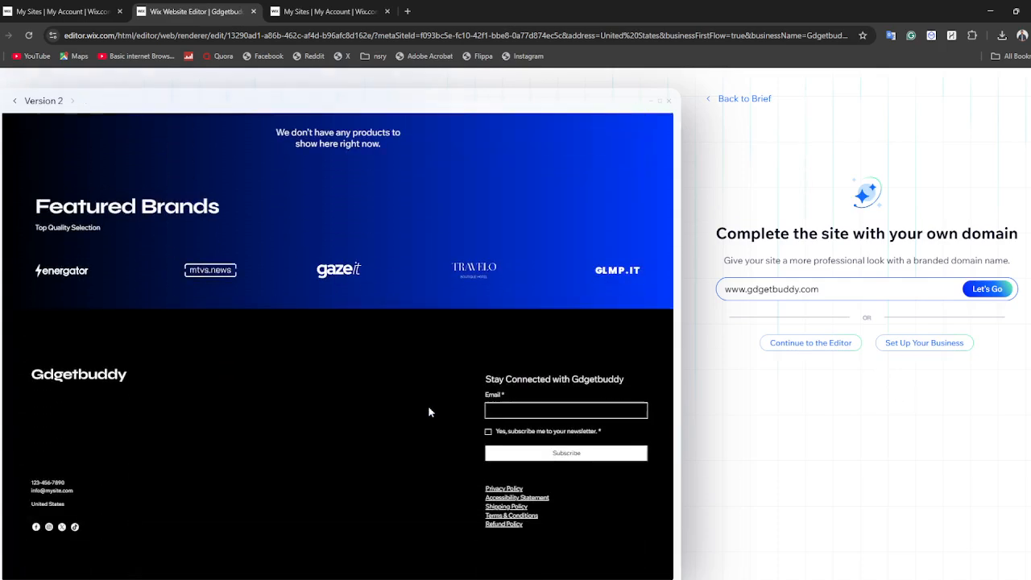
scroll(283, 346, "up", 8)
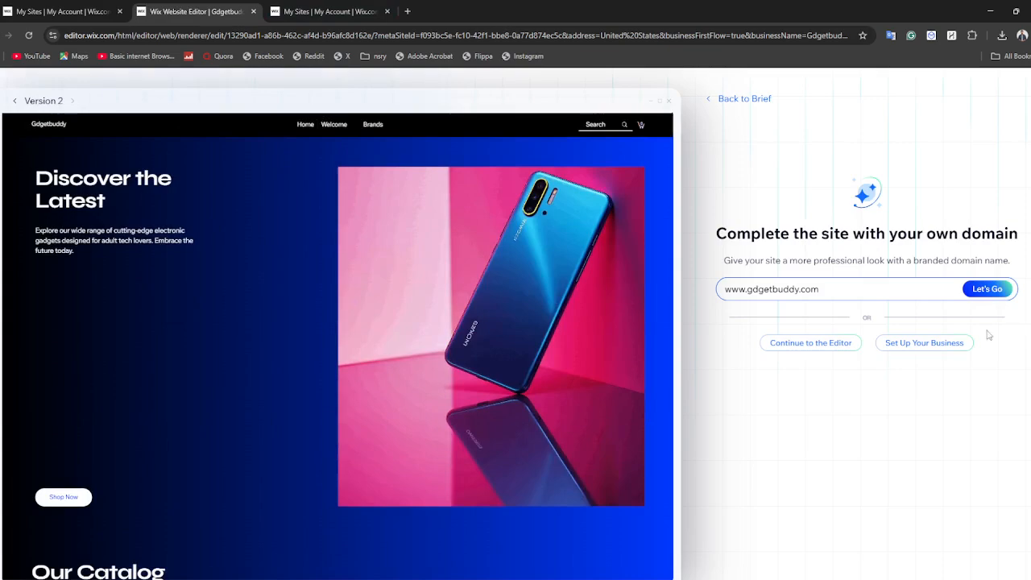
left_click(835, 344)
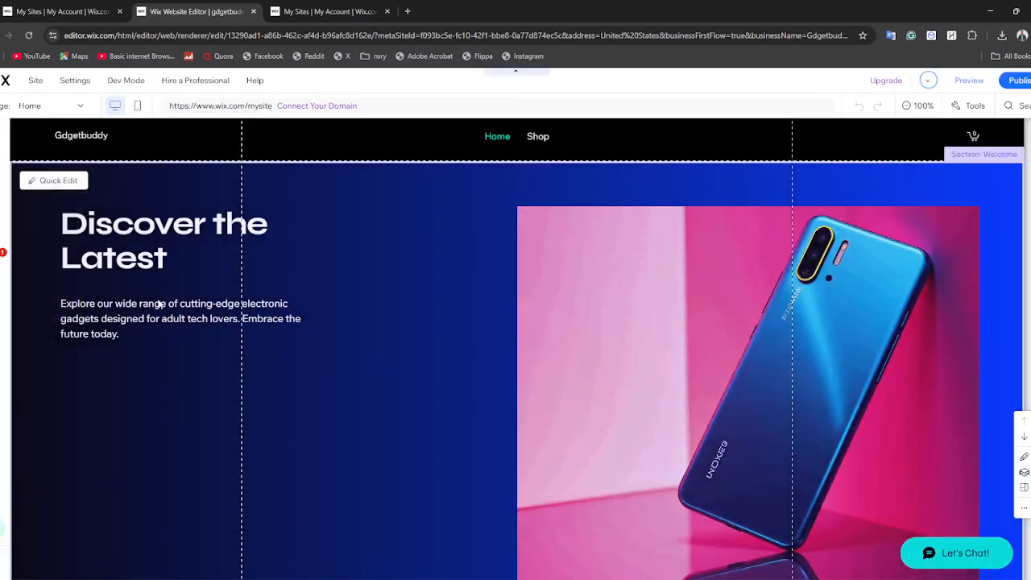
Apply text effect A to the "Discover the Latest" heading in the Welcome section
left_click(208, 321)
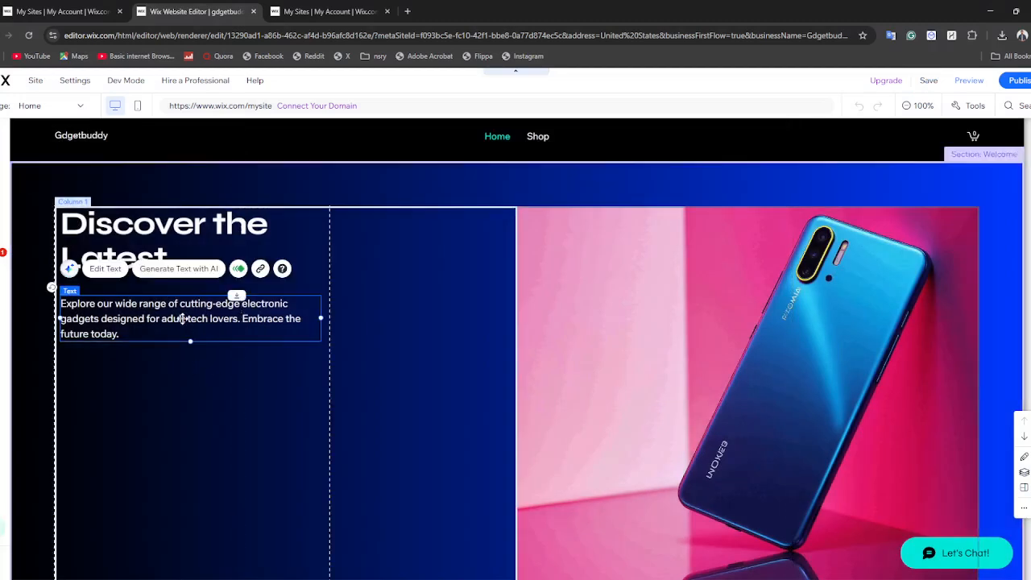
double_click(127, 226)
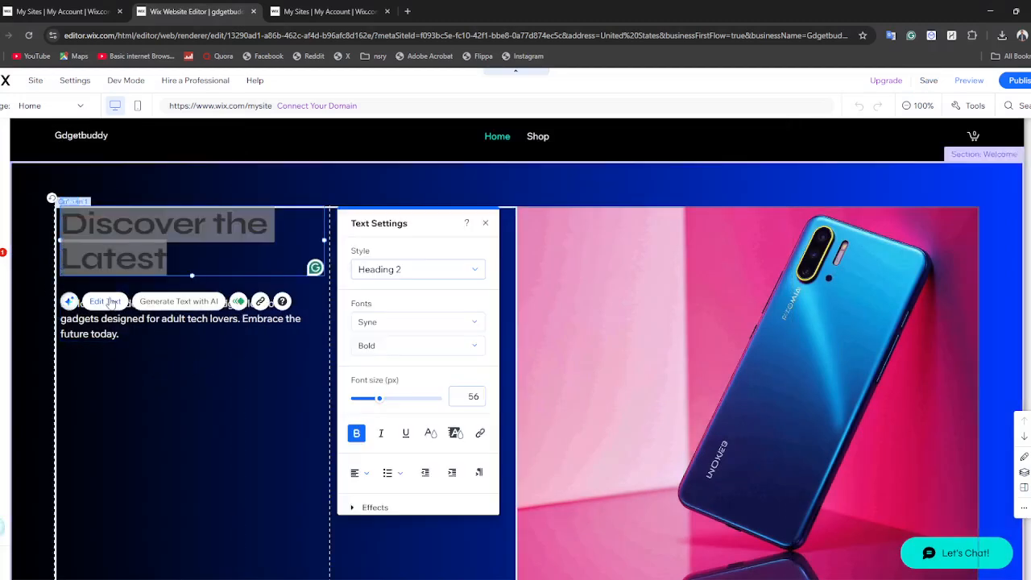
scroll(395, 403, "down", 2)
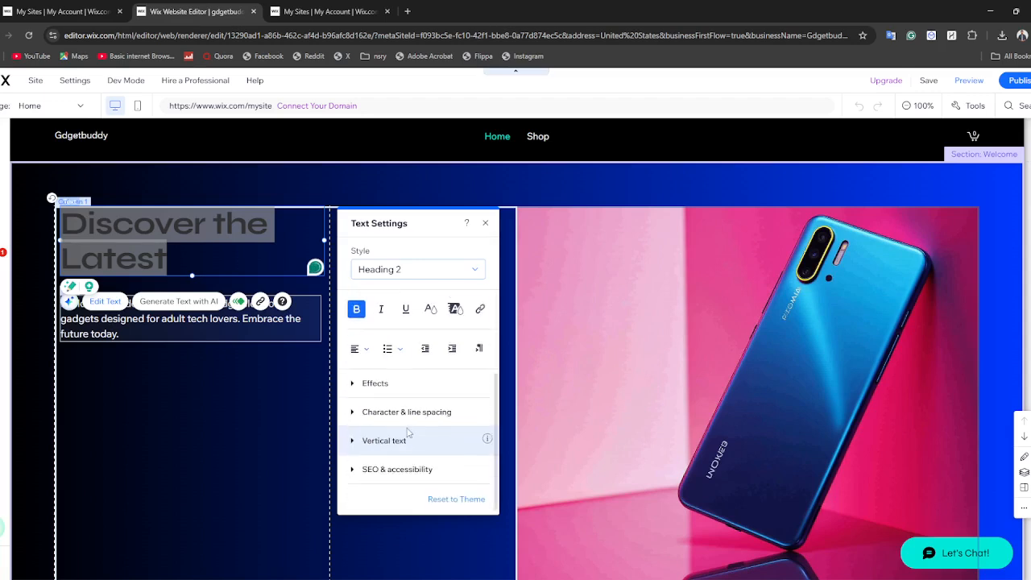
left_click(406, 384)
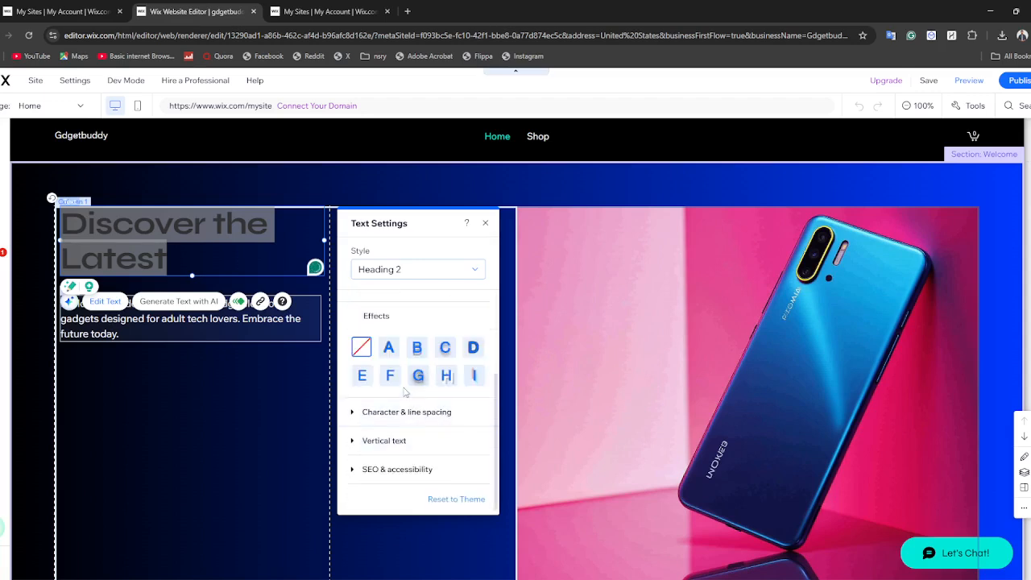
left_click(388, 347)
left_click(255, 354)
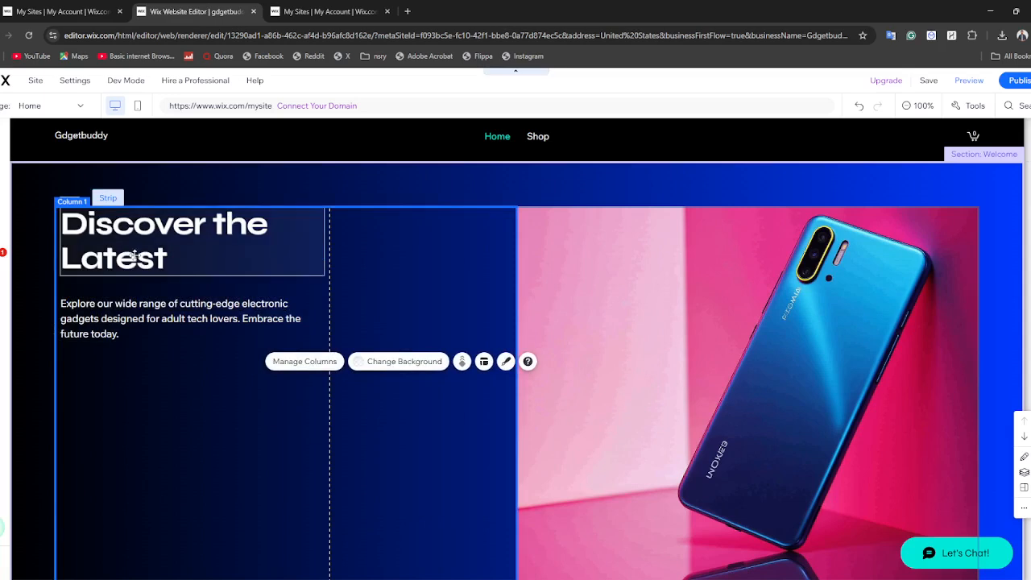
Extend the Welcome section heading to read "Discover the Latest Discoveries"
double_click(229, 221)
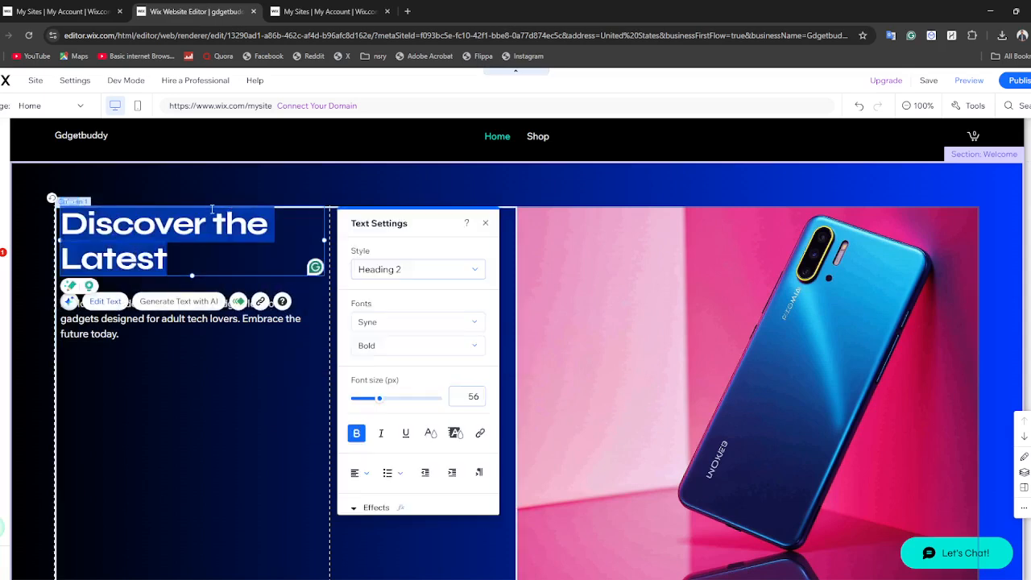
left_click(212, 209)
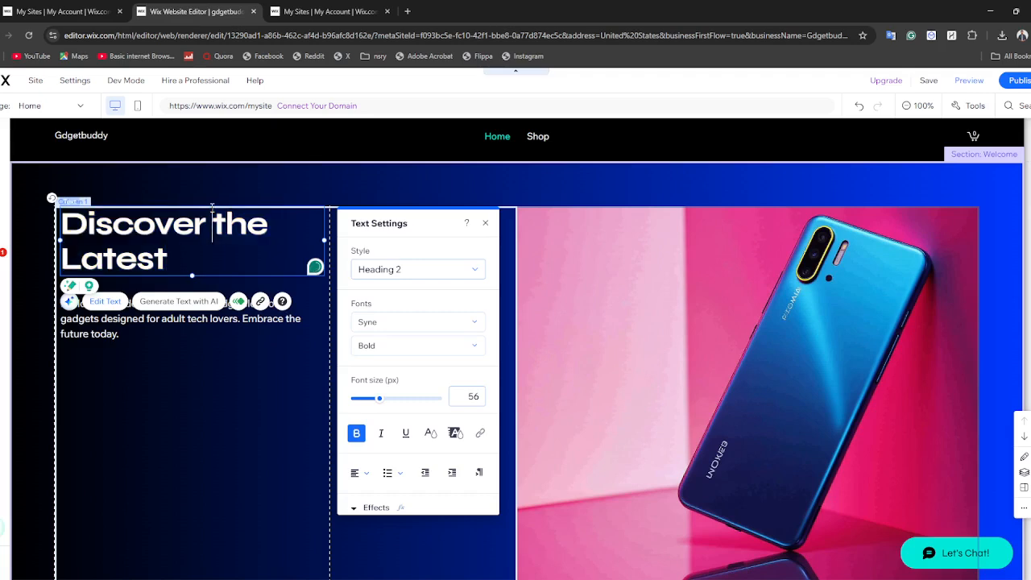
left_click(175, 253)
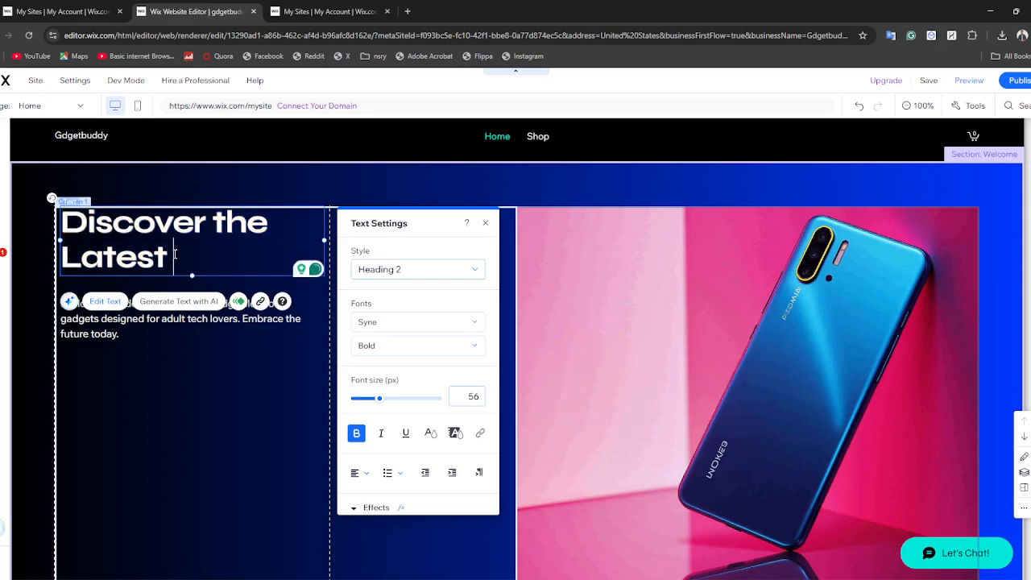
type("Discov")
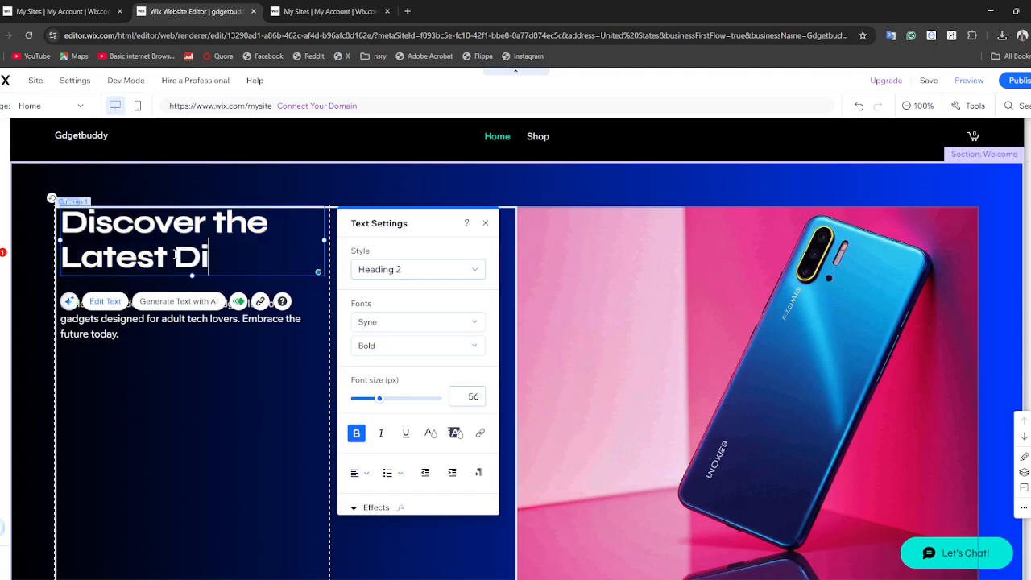
type("eries")
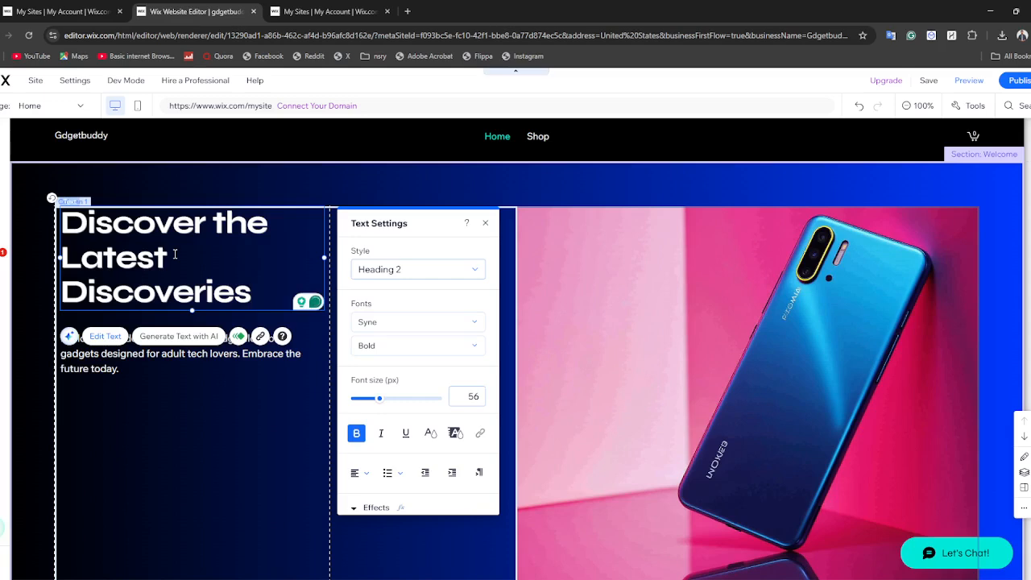
key("Left")
key("Left")
key("Left")
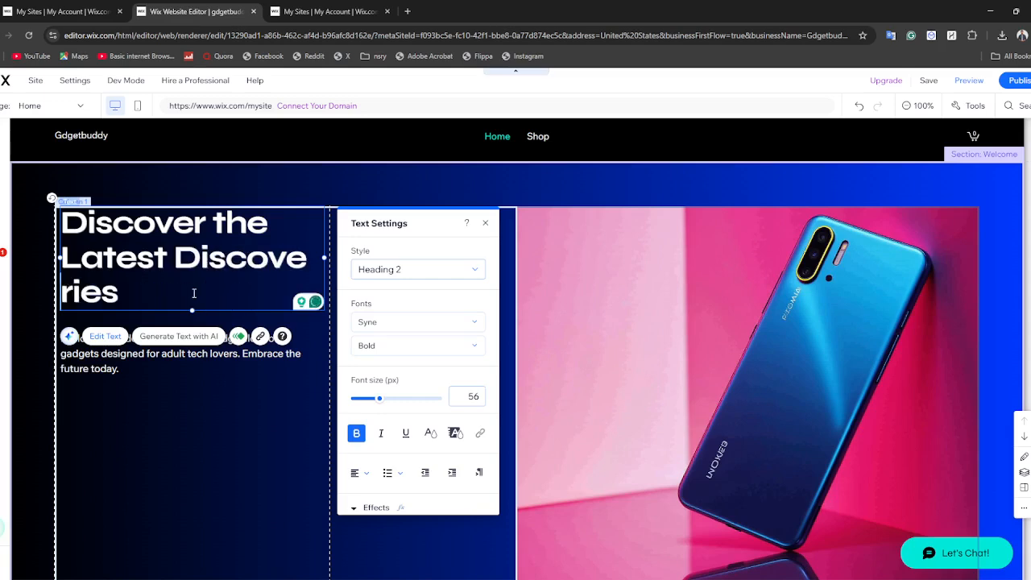
key("BackSpace")
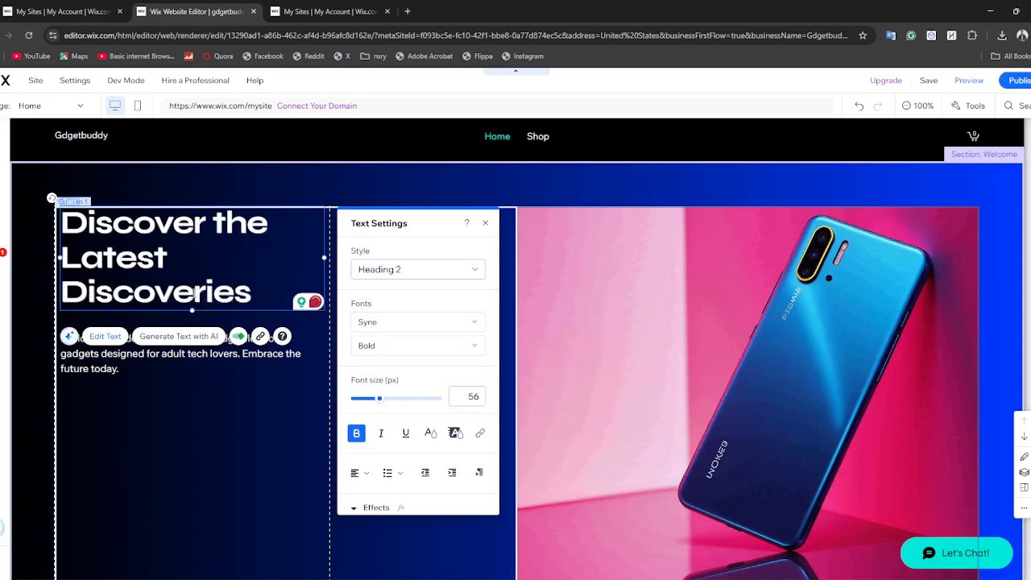
Try to change the heading's font to American Typewriter
left_click(407, 321)
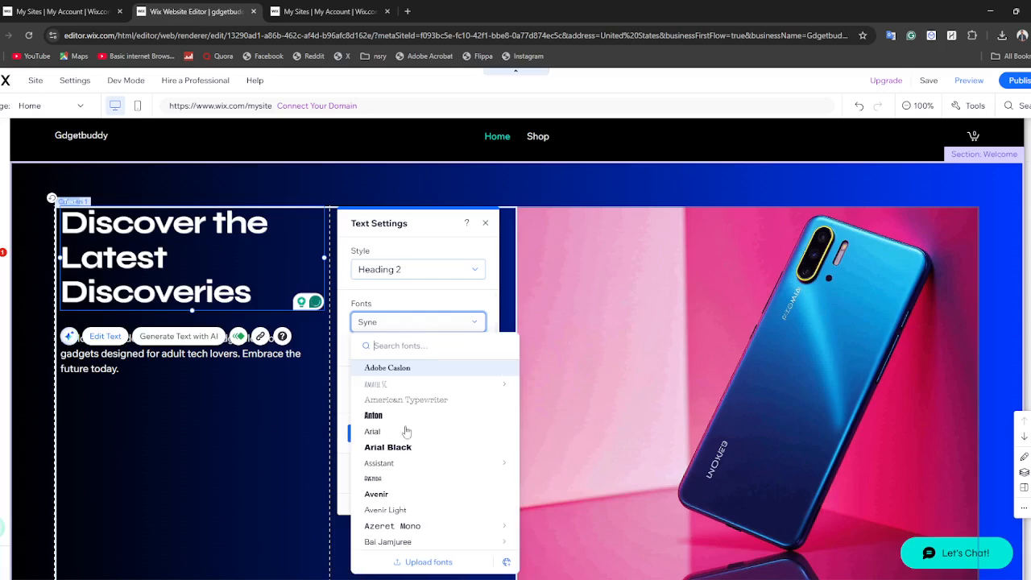
left_click(401, 399)
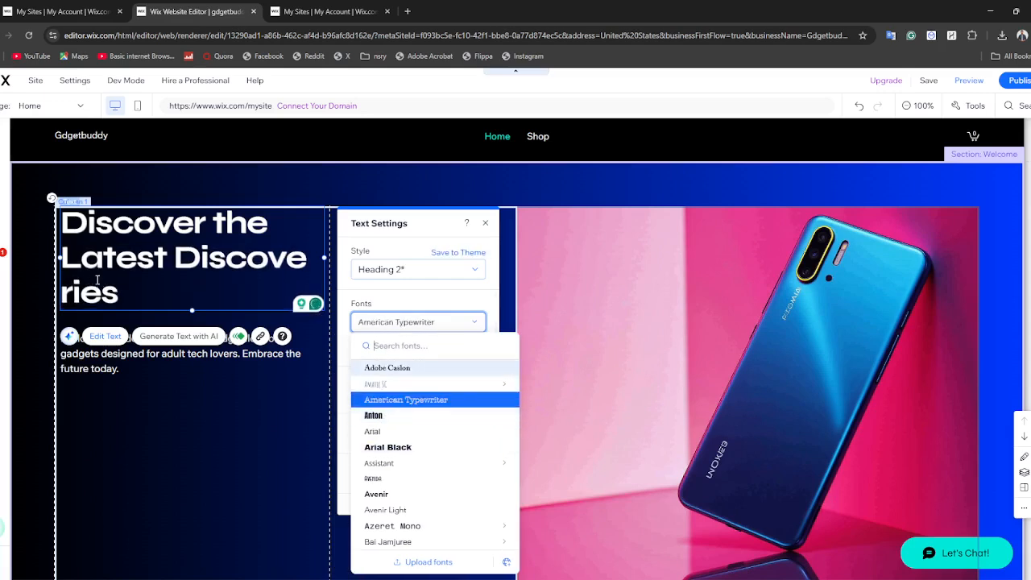
left_click(96, 279)
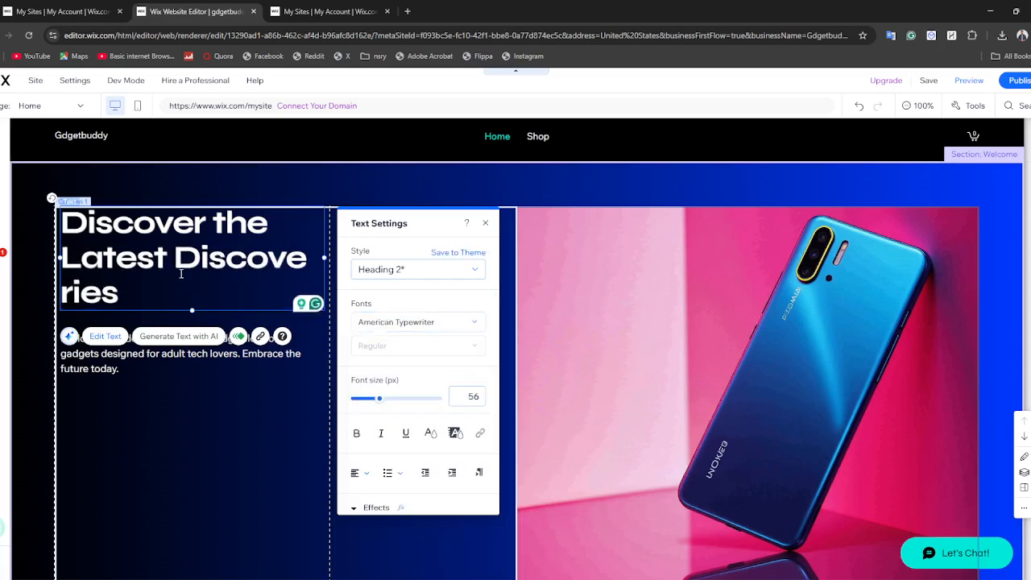
left_click(65, 297)
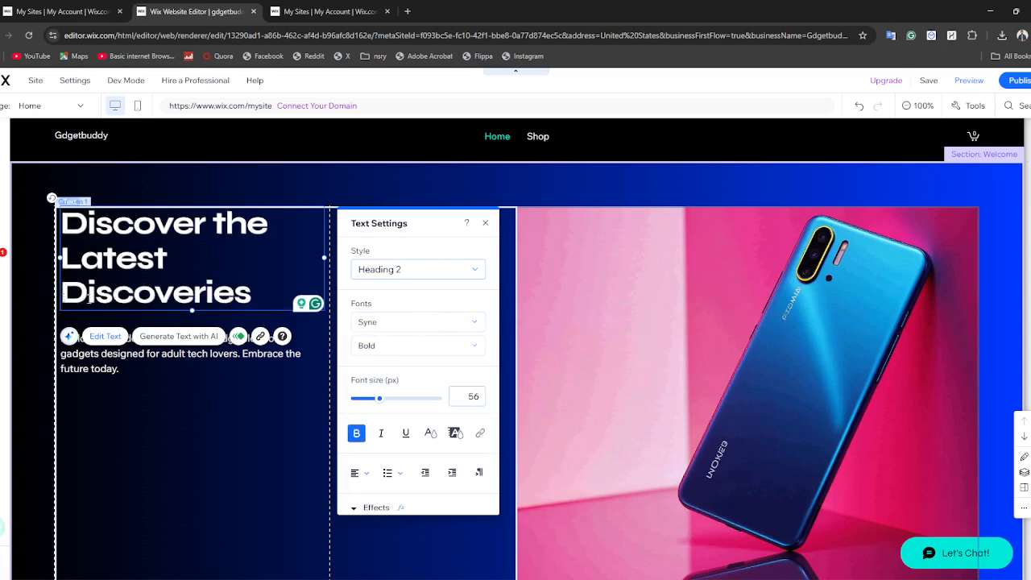
Format the whole "Discover the Latest Discoveries" heading in the Anton font at 79 px, bold and italic
left_click_drag(275, 283, 69, 222)
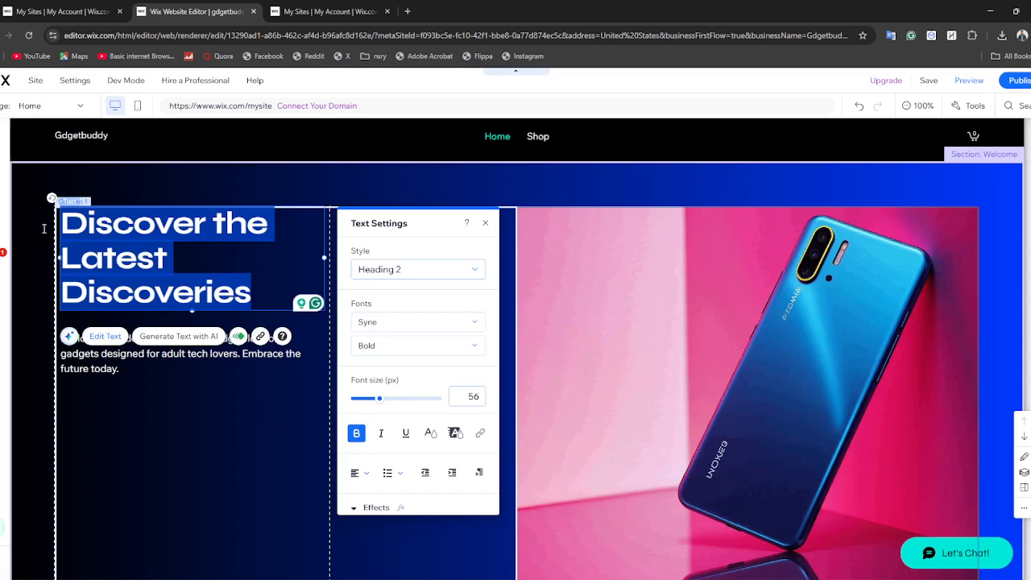
left_click(393, 324)
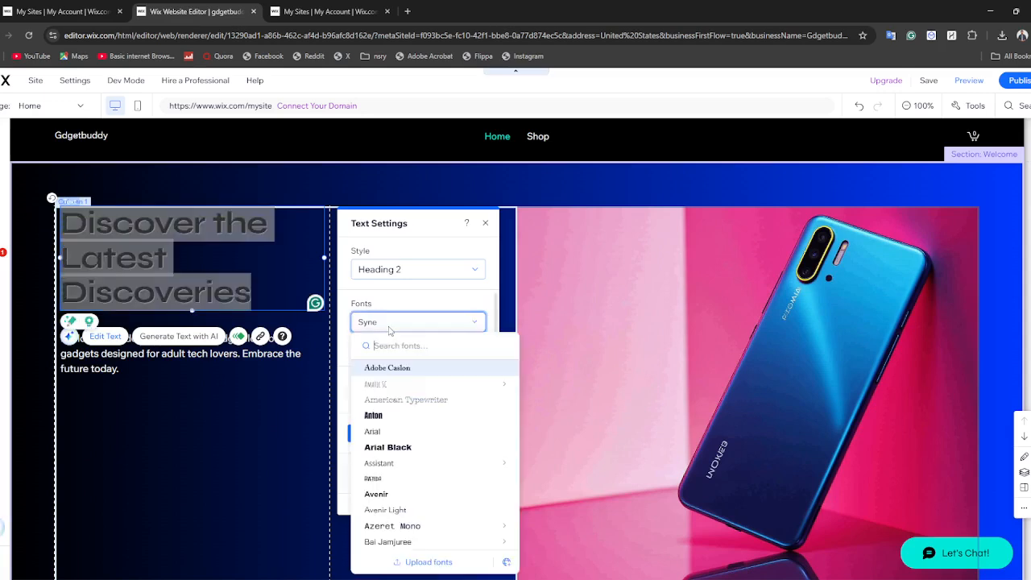
left_click(398, 422)
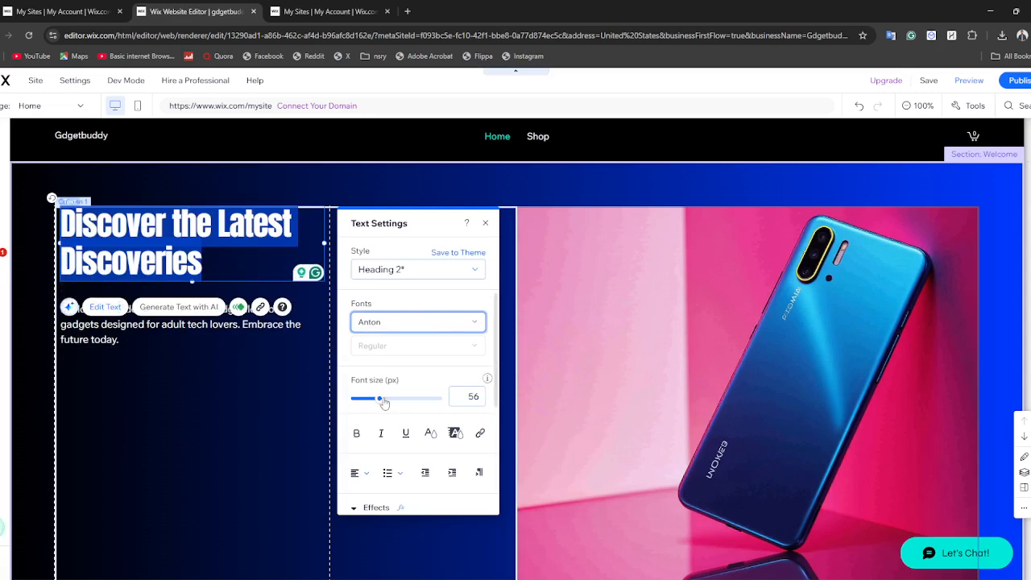
left_click_drag(383, 402, 392, 403)
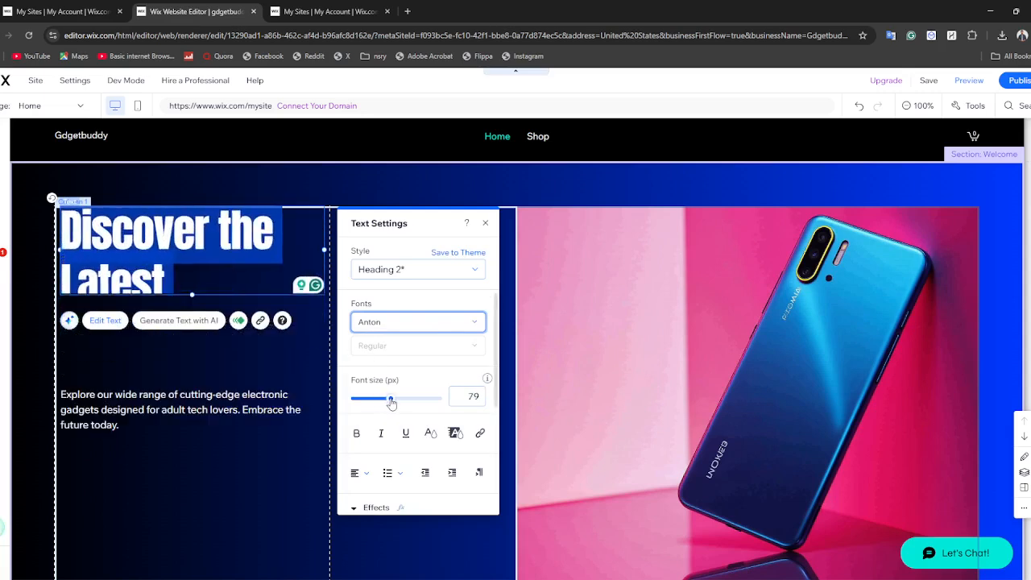
left_click(356, 433)
left_click(381, 433)
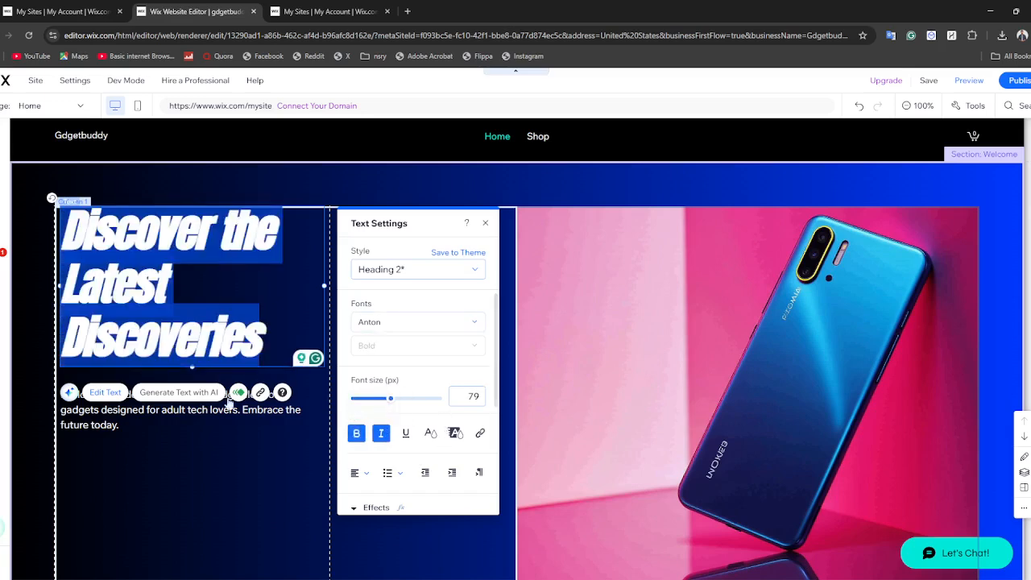
left_click(175, 444)
Preview other fonts on the selected heading, such as Cormorant Garamond Light, and leave the font list without choosing one
double_click(150, 338)
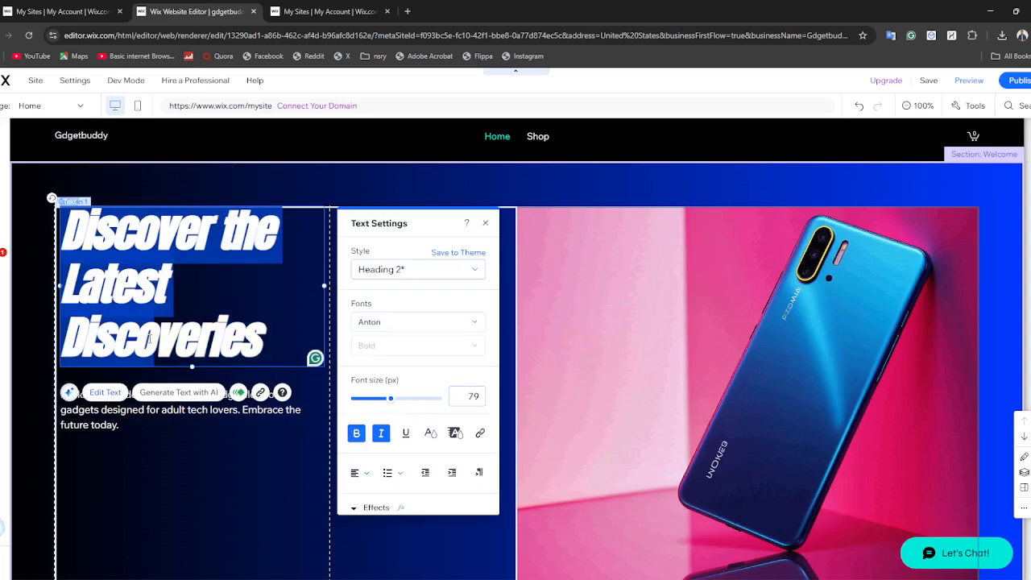
triple_click(150, 338)
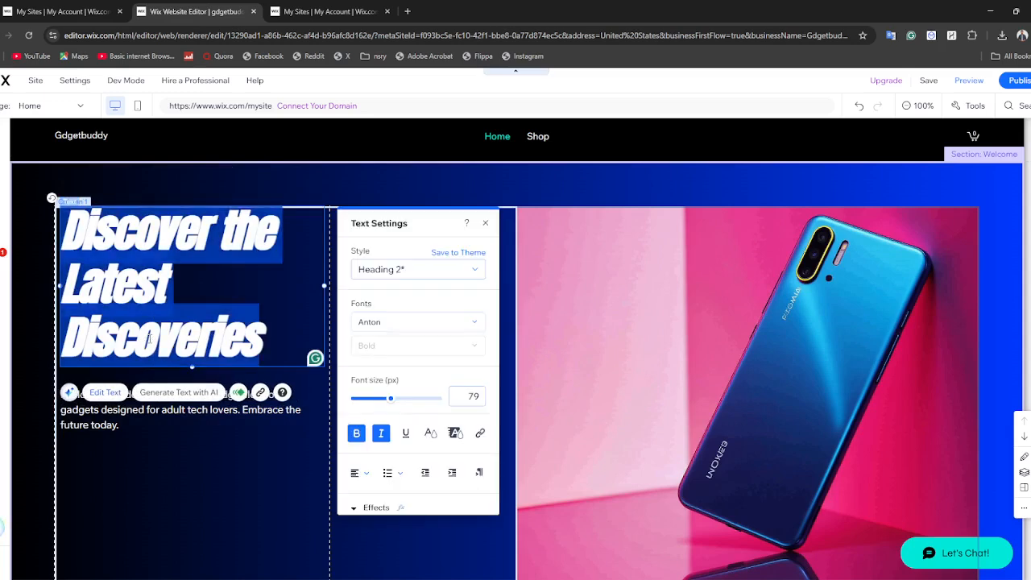
left_click(409, 324)
scroll(414, 491, "down", 8)
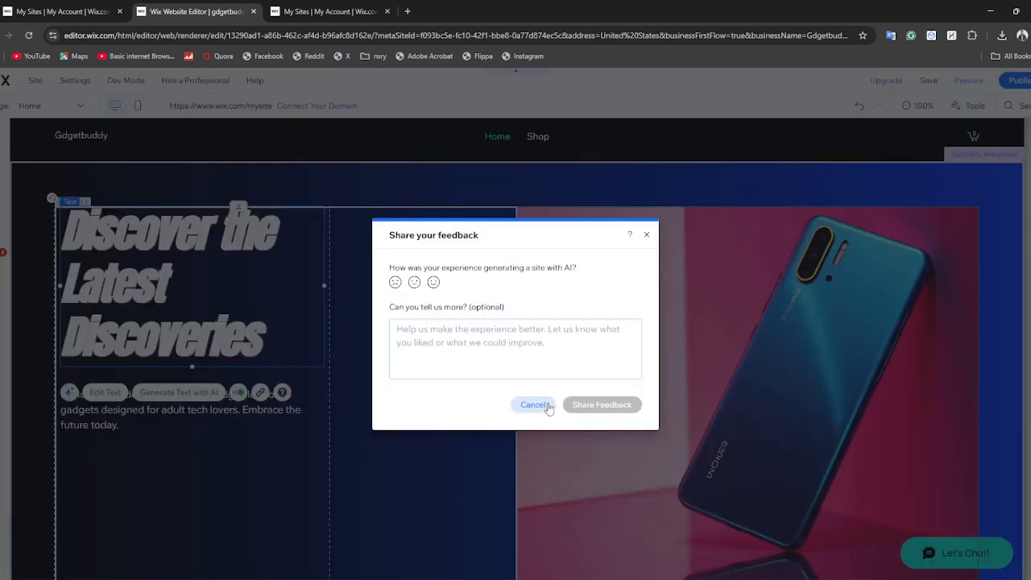
left_click(536, 405)
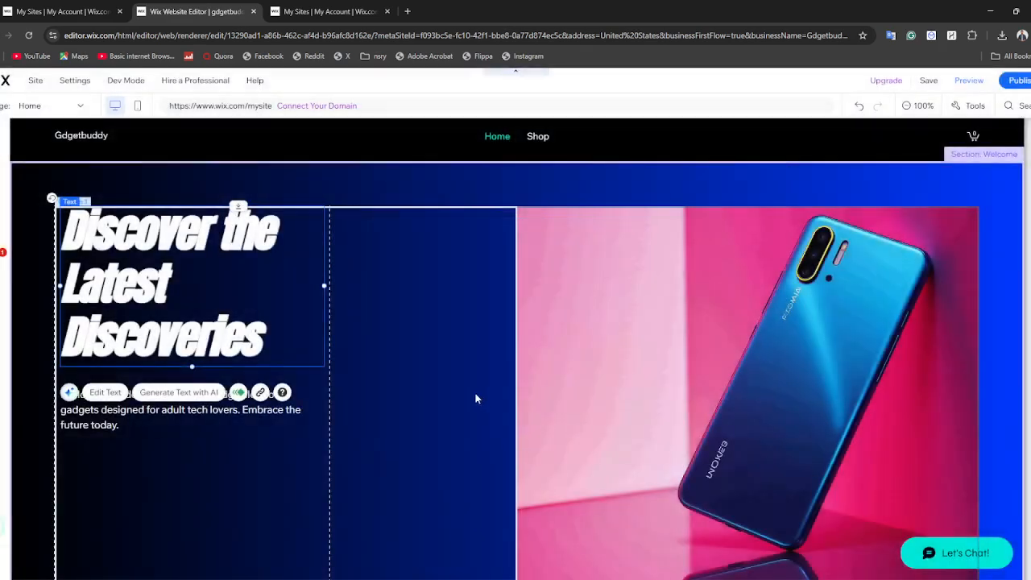
Open the custom text colour settings of the "Discover the Latest Discoveries" heading with RGB values shown
double_click(208, 326)
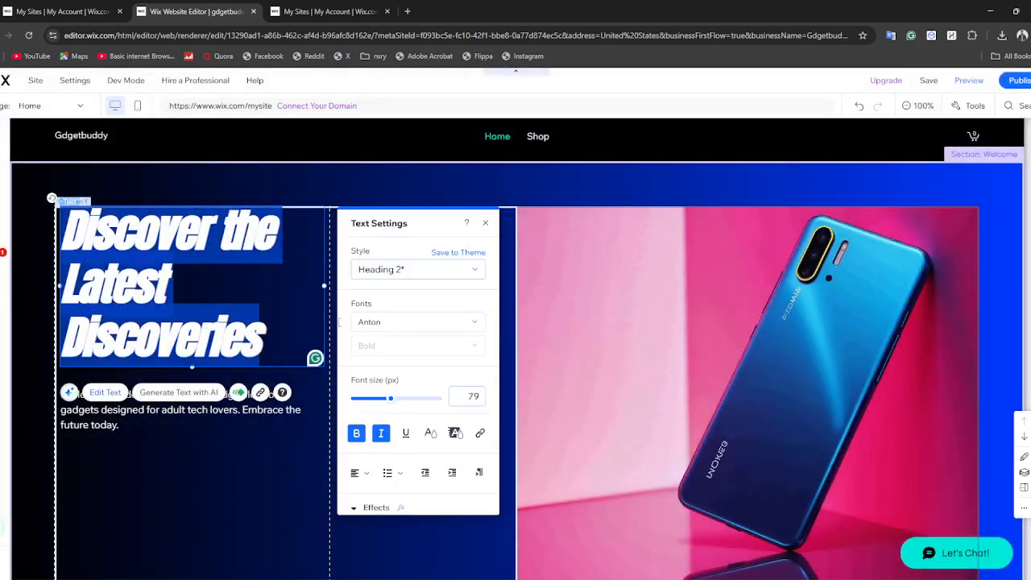
scroll(415, 427, "down", 1)
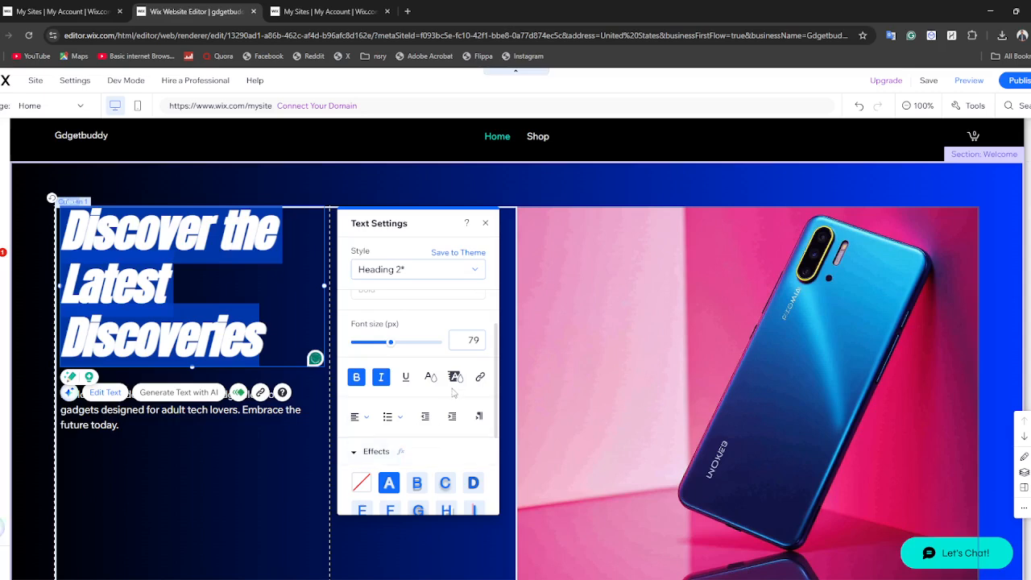
left_click(429, 376)
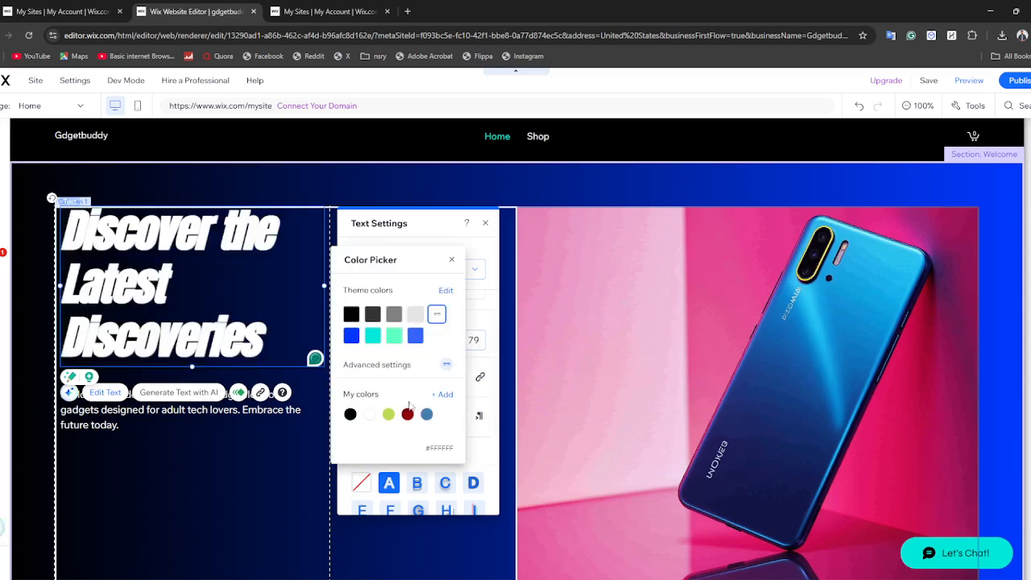
left_click(442, 395)
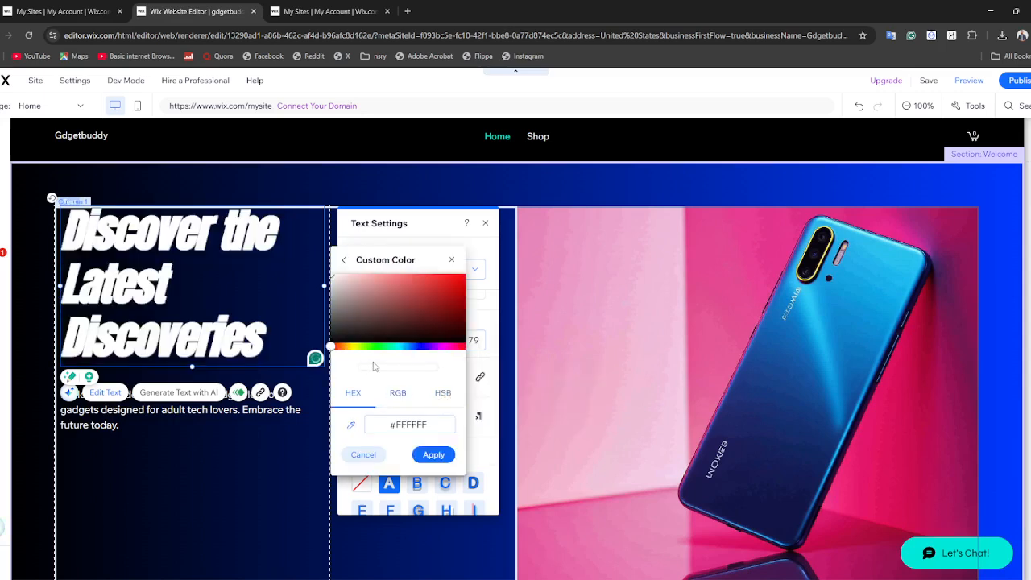
left_click(399, 392)
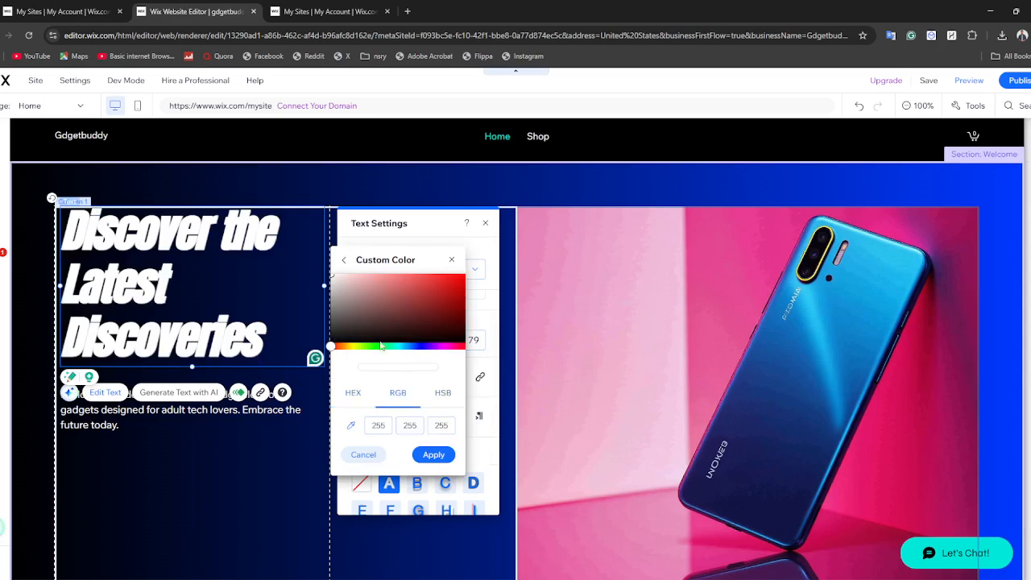
Try dark red, dark blue and a colour sampled from the page as the heading's text colour
left_click(412, 312)
left_click(435, 320)
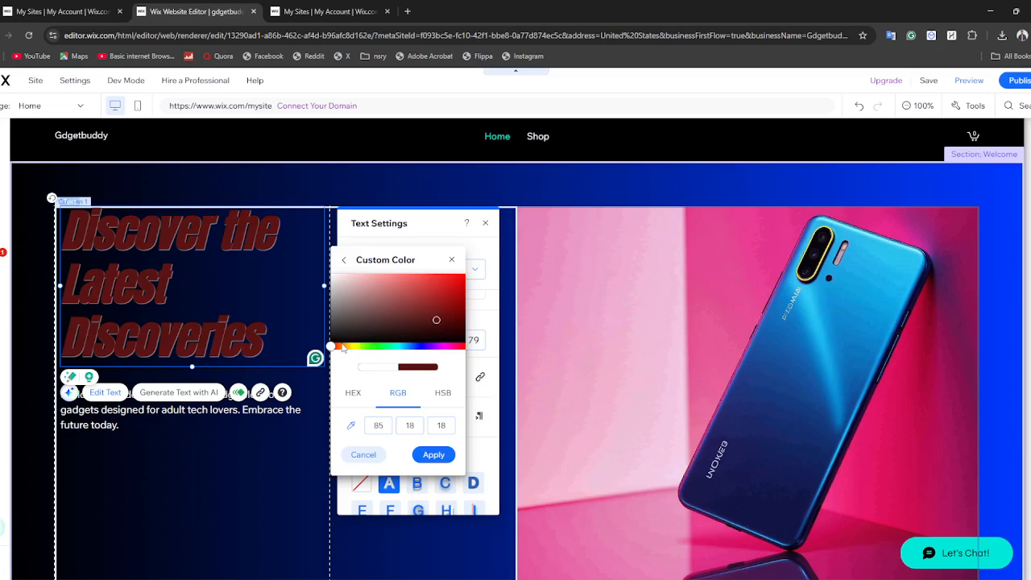
left_click_drag(331, 347, 418, 346)
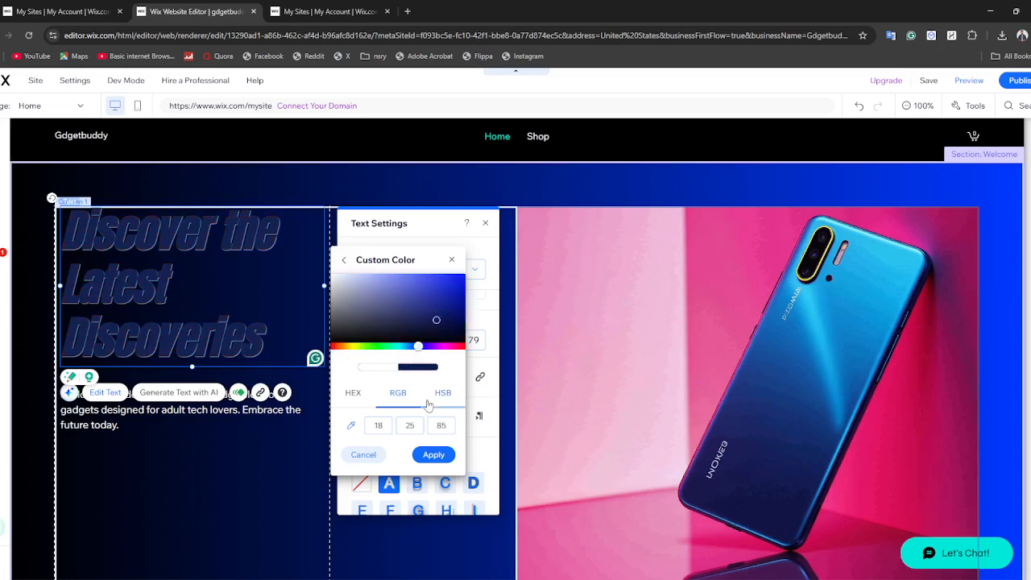
left_click(351, 426)
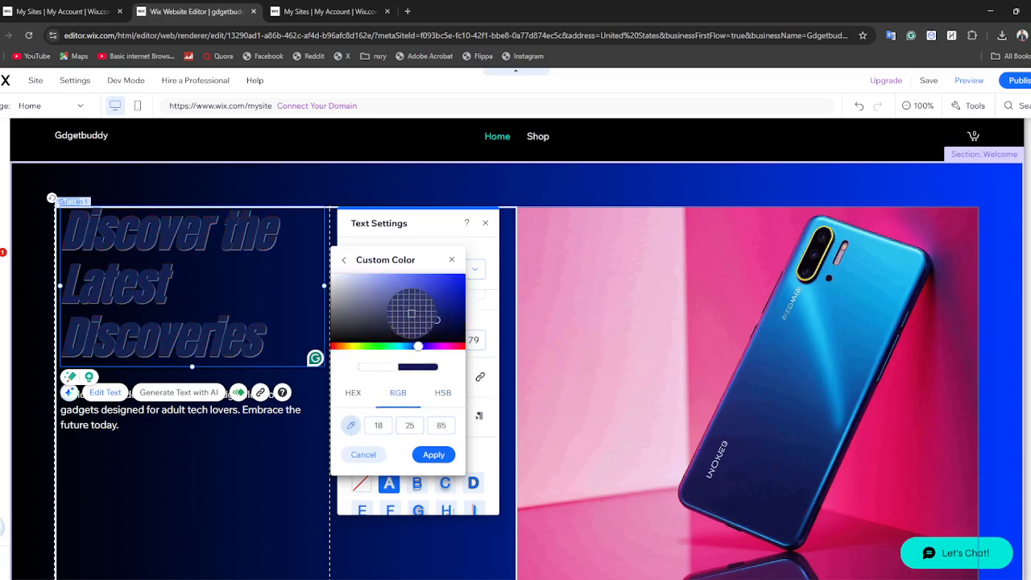
left_click(360, 300)
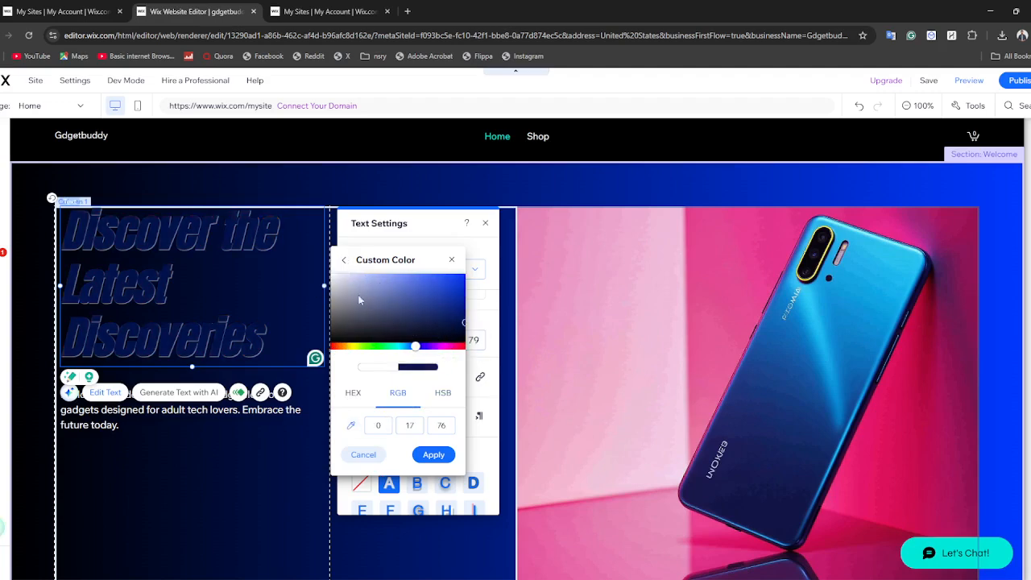
left_click_drag(412, 349, 310, 320)
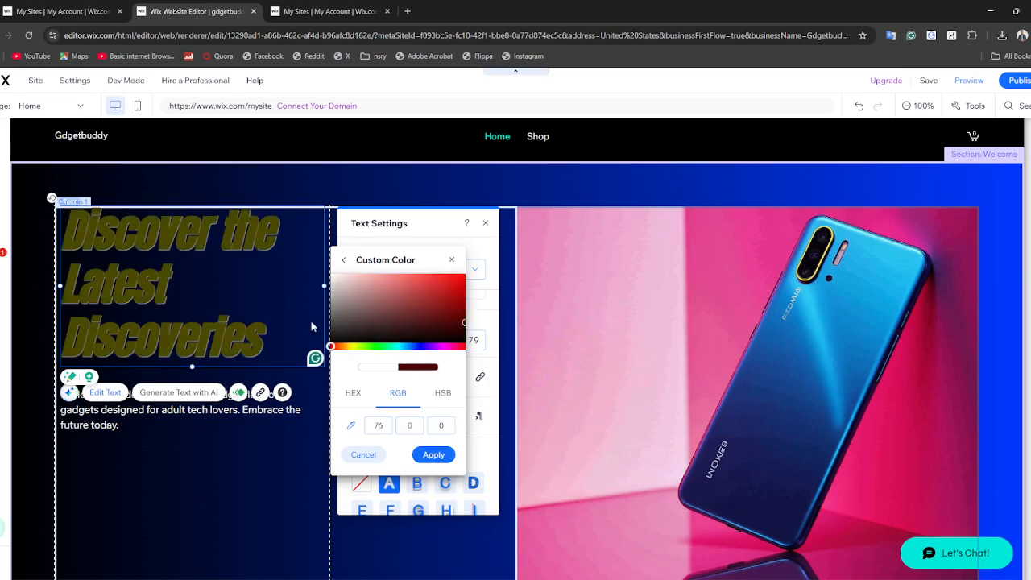
left_click_drag(431, 297, 294, 266)
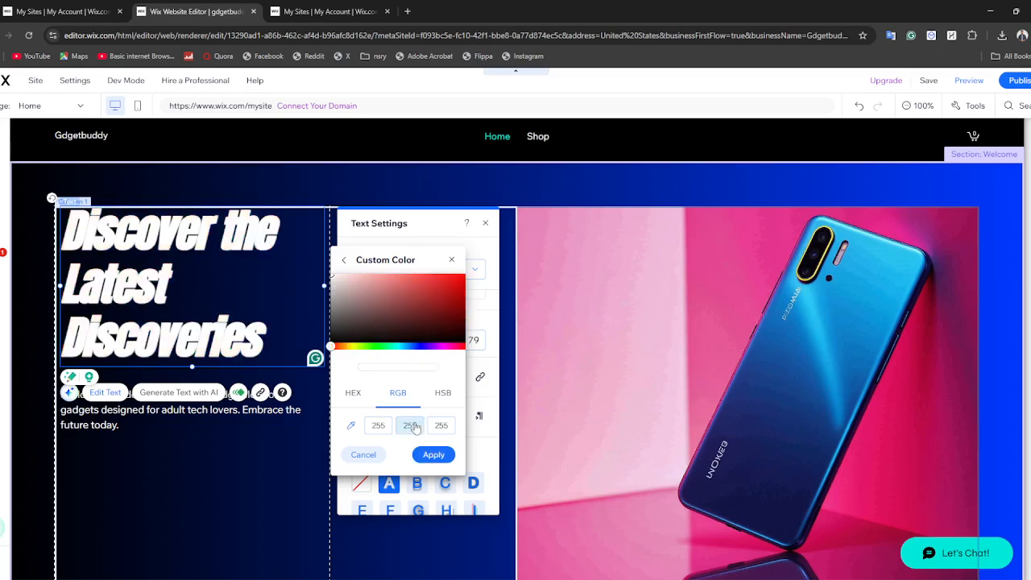
Apply a custom light pink with HSB values 0°, 34%, 100% as the heading's text colour
left_click(441, 395)
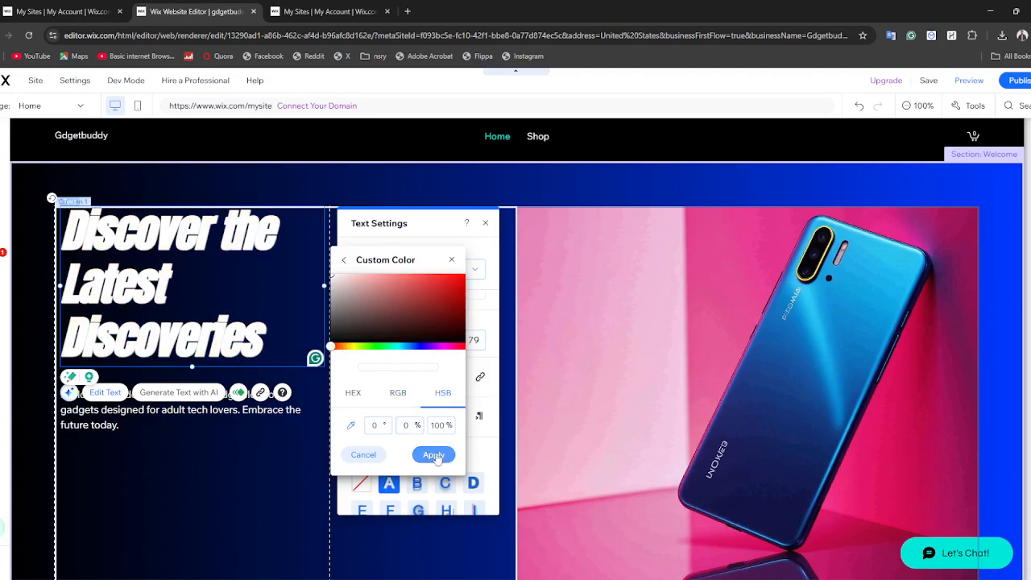
left_click_drag(360, 303, 376, 273)
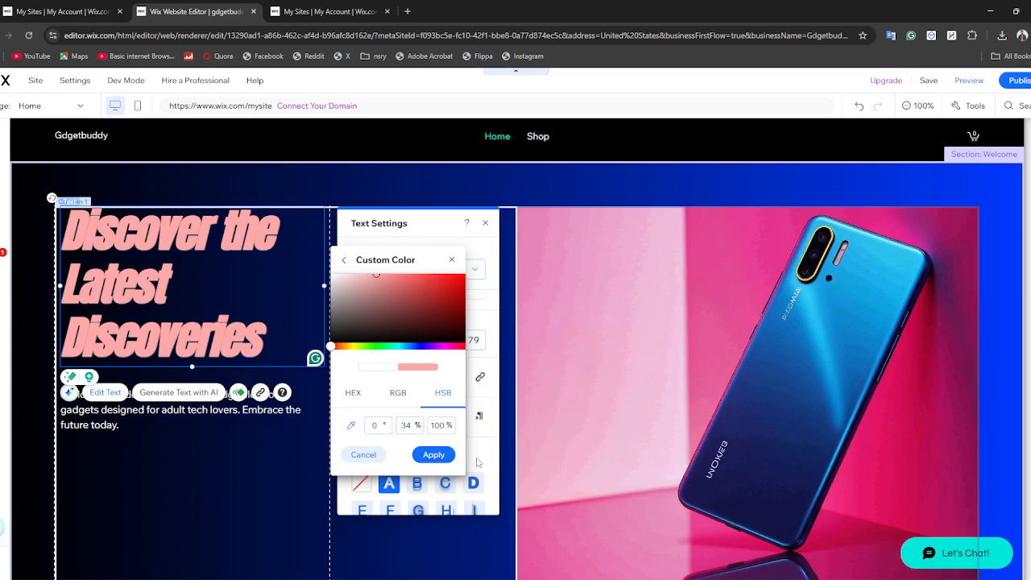
left_click(440, 455)
Set the background of the Welcome strip's phone-picture column to the stacked dark stones image from Media from Wix
left_click(587, 376)
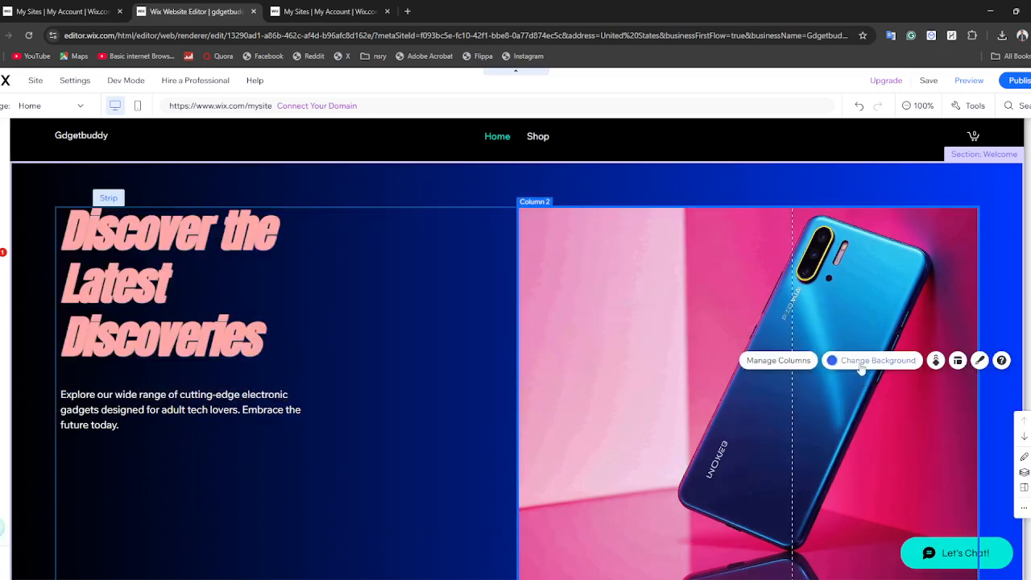
left_click(861, 362)
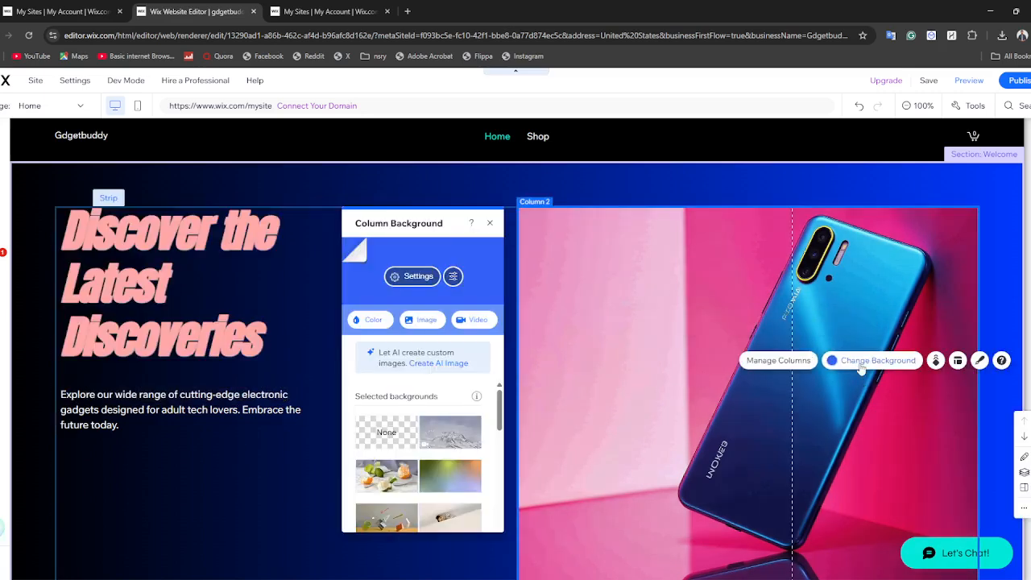
left_click(413, 325)
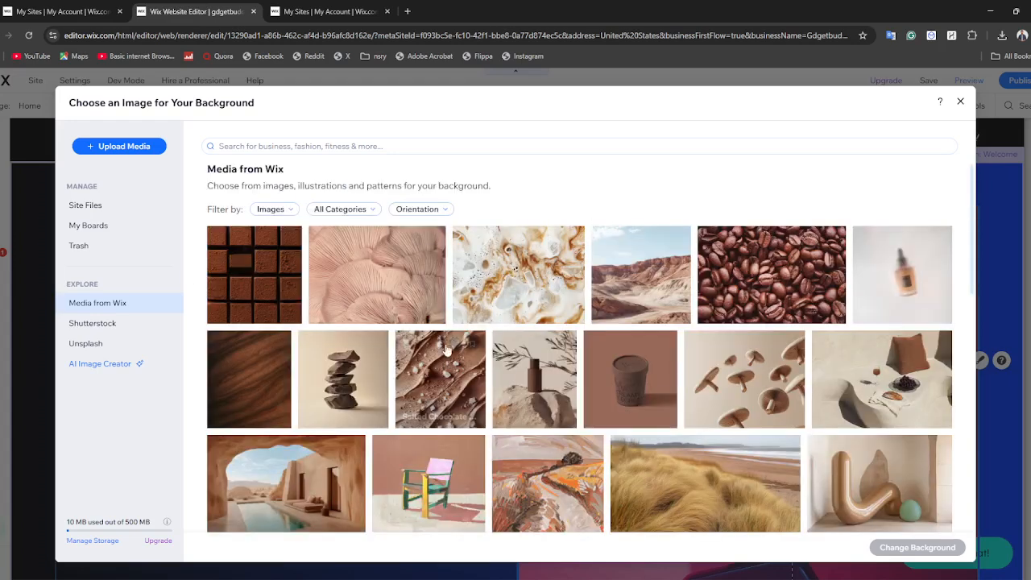
left_click(332, 384)
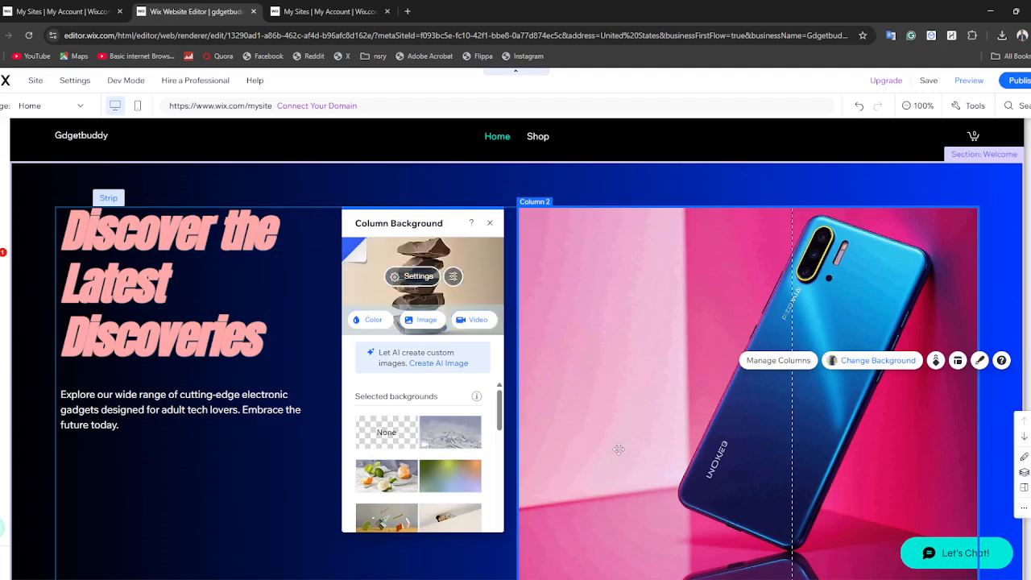
Highlight the "Our Catalog" heading in the Products section with the dark grey theme colour
scroll(697, 387, "down", 5)
left_click(662, 260)
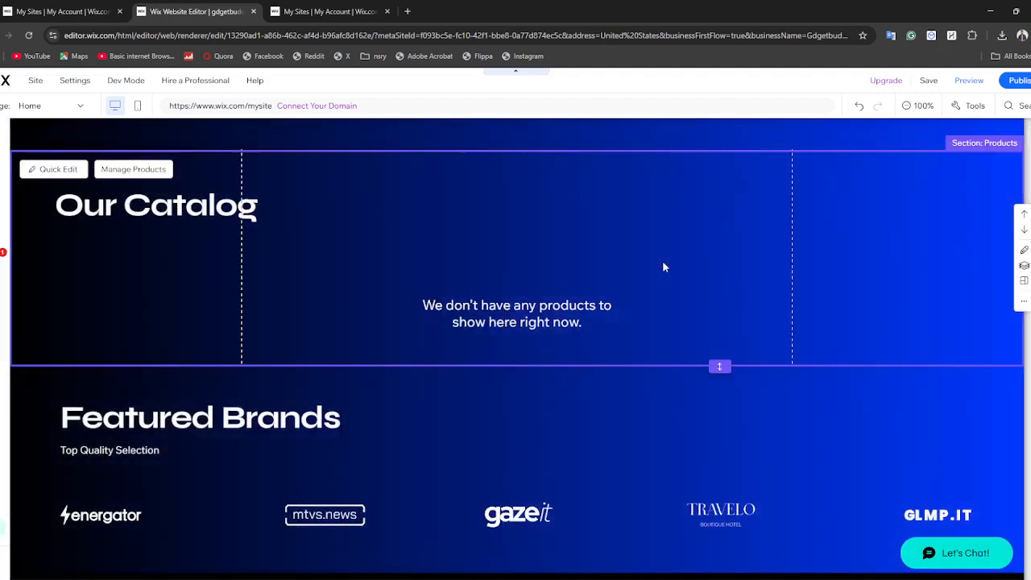
right_click(662, 260)
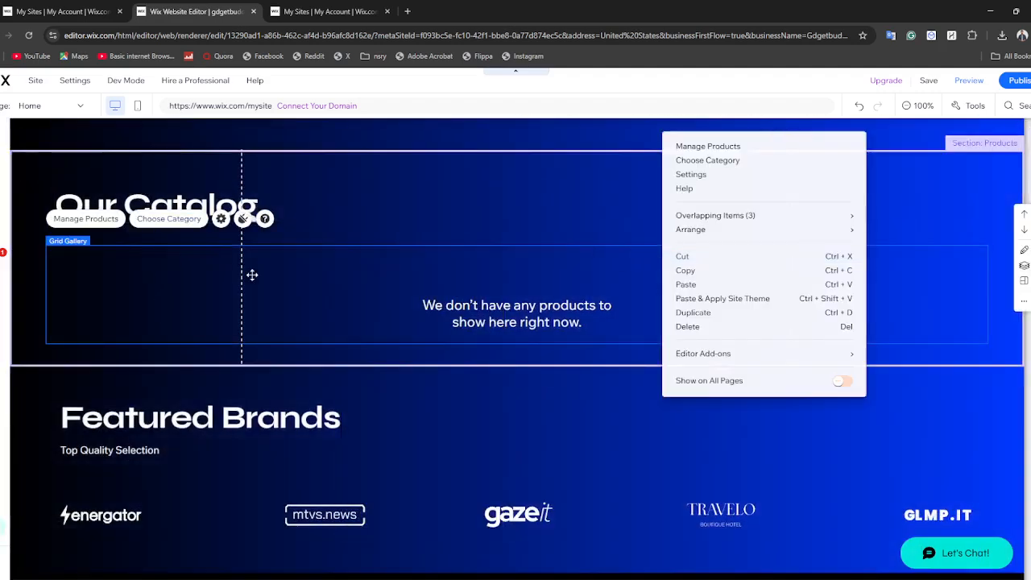
left_click(288, 214)
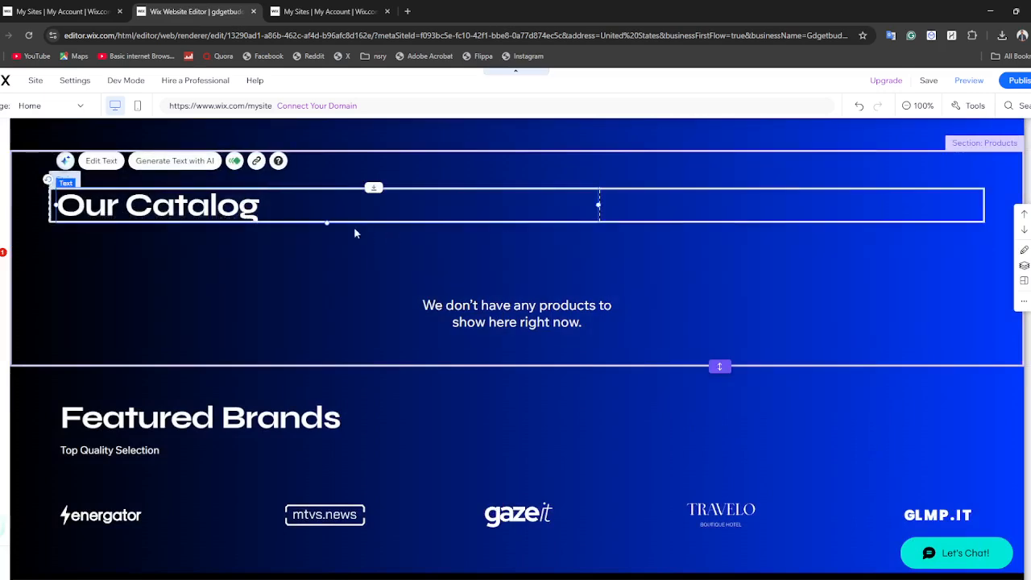
double_click(228, 210)
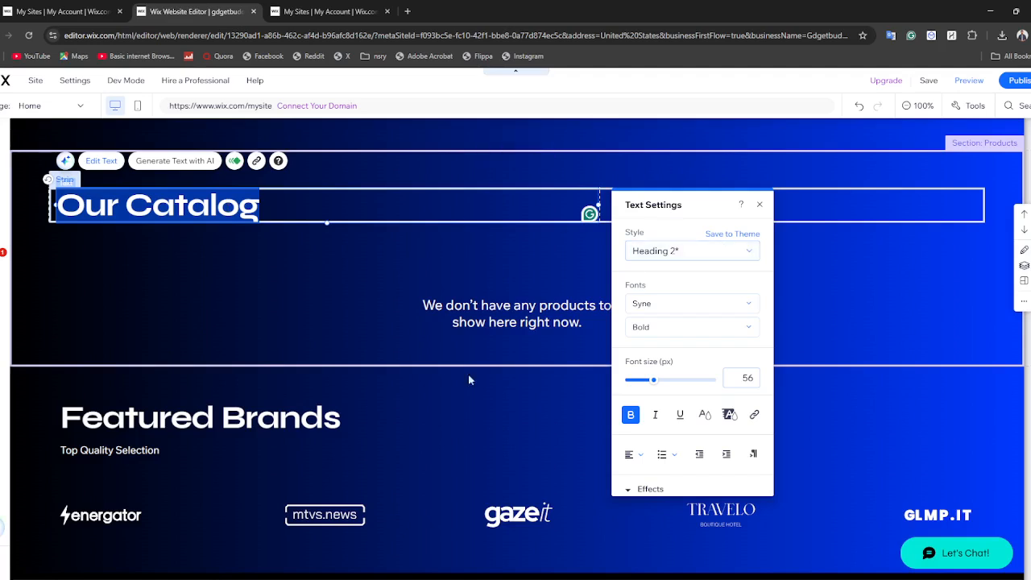
scroll(714, 432, "down", 1)
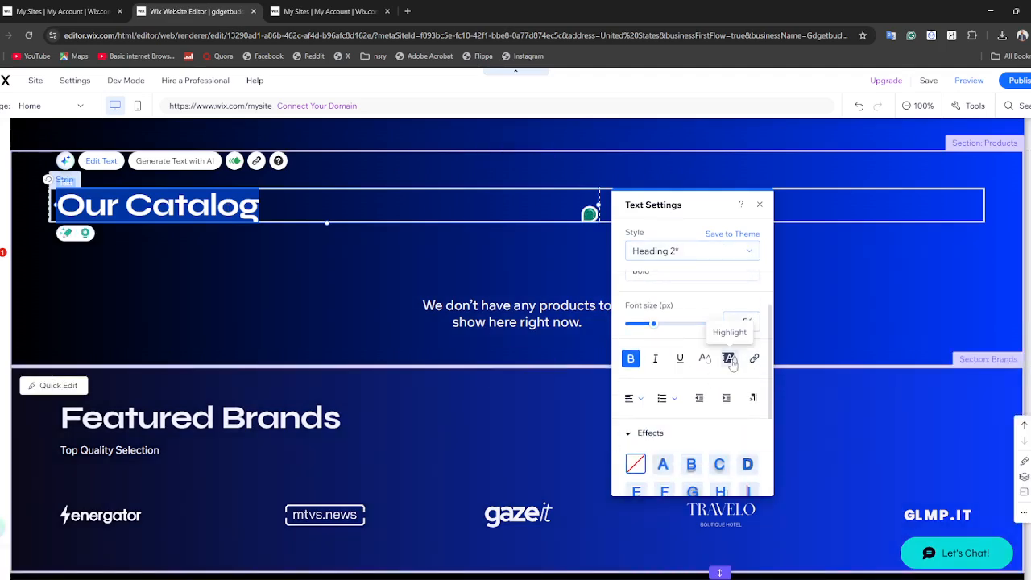
left_click(729, 358)
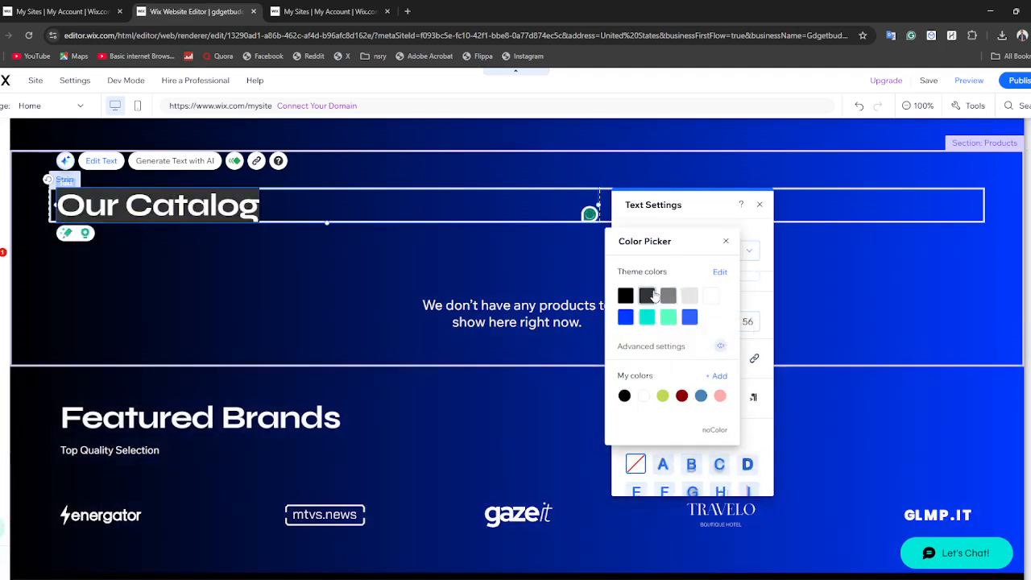
left_click(387, 268)
left_click(295, 295)
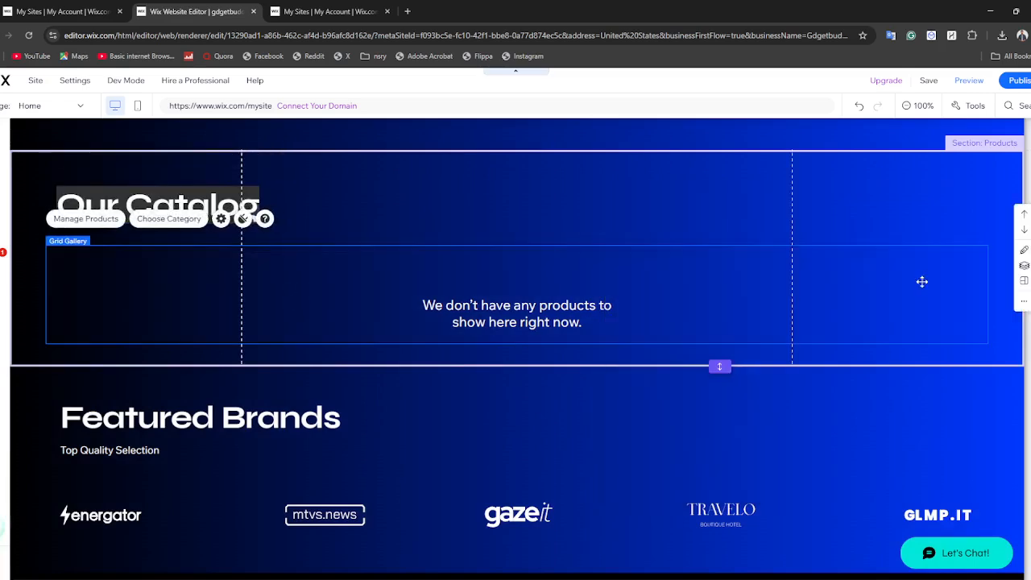
left_click(930, 355)
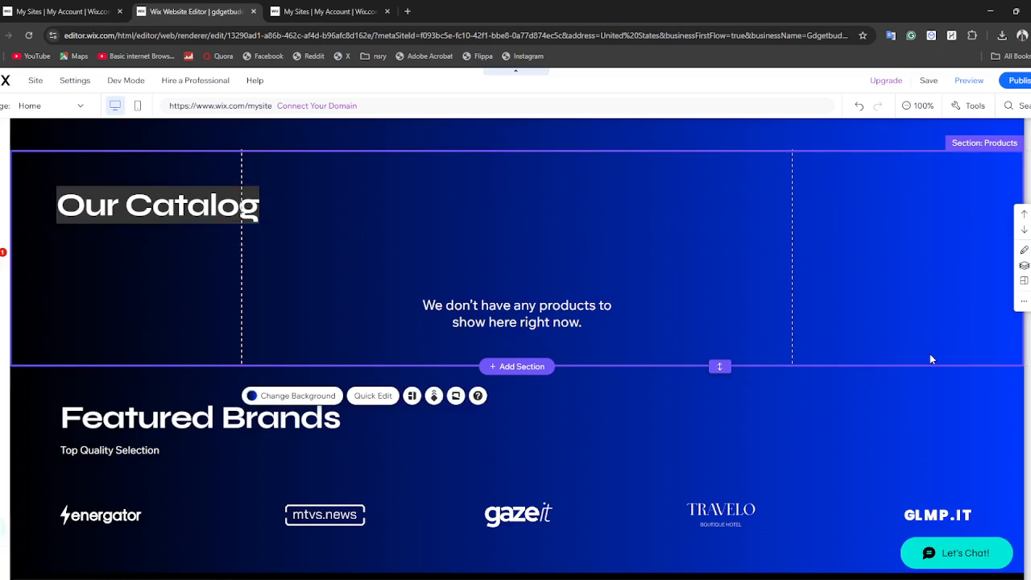
right_click(929, 353)
right_click(964, 263)
left_click(712, 184)
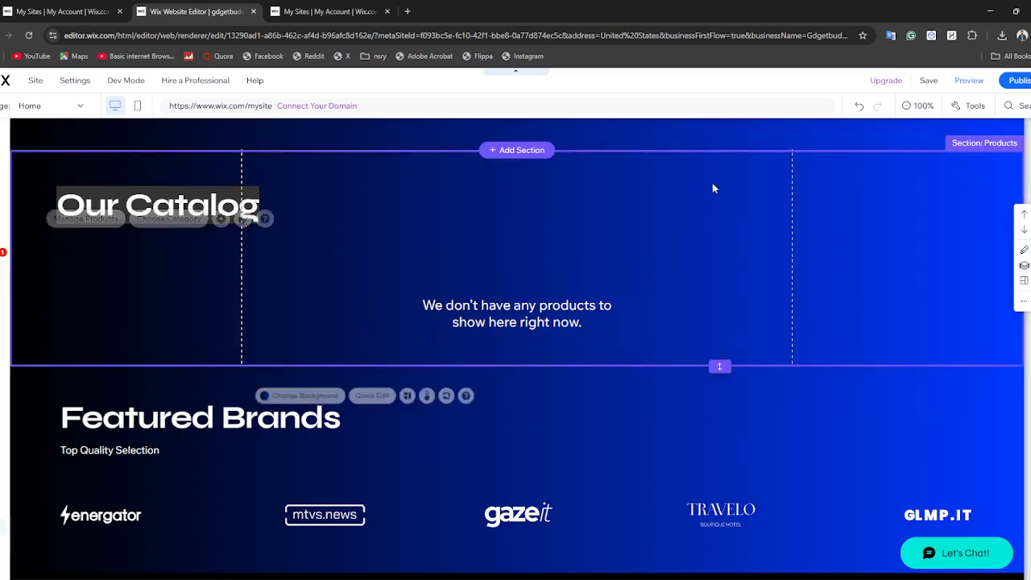
Change the Welcome strip's background to the lime-green image from the selected backgrounds
scroll(870, 221, "up", 3)
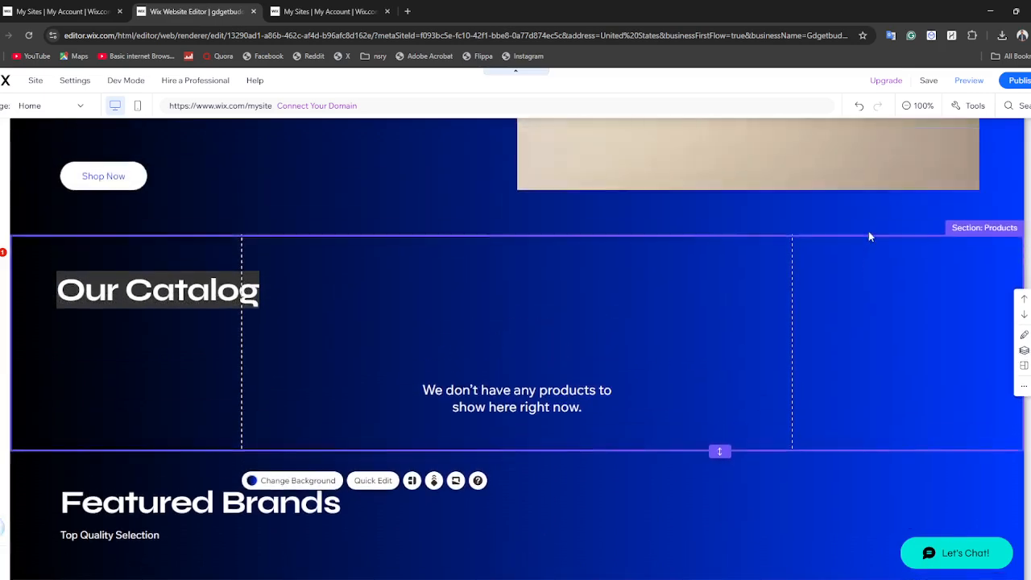
scroll(817, 266, "up", 8)
left_click(375, 285)
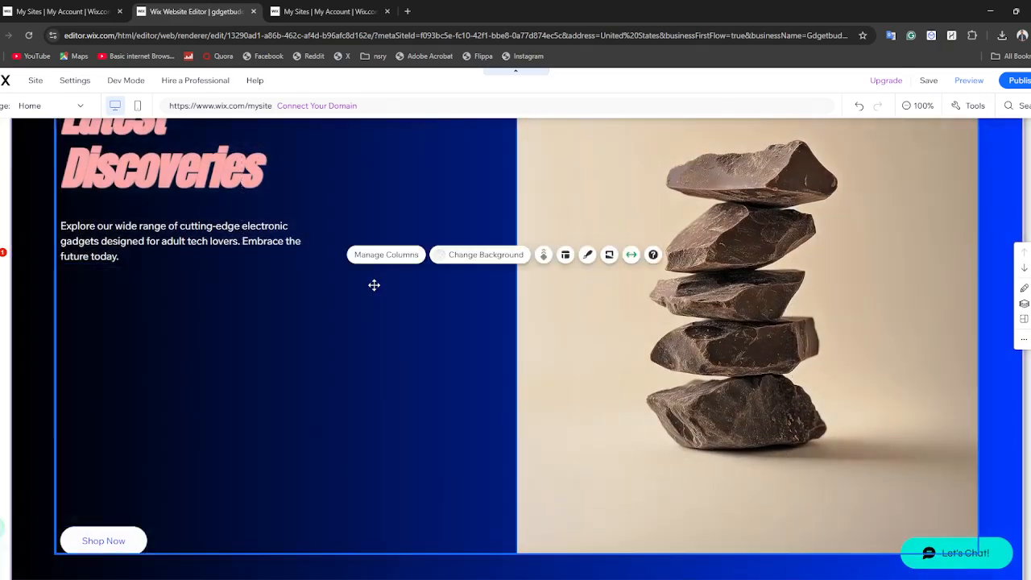
right_click(376, 288)
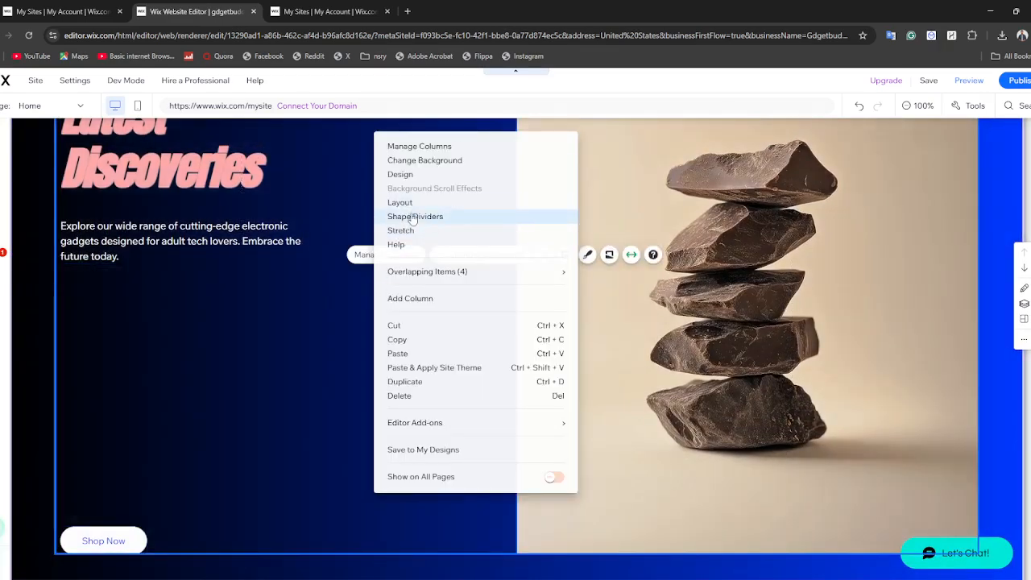
left_click(419, 160)
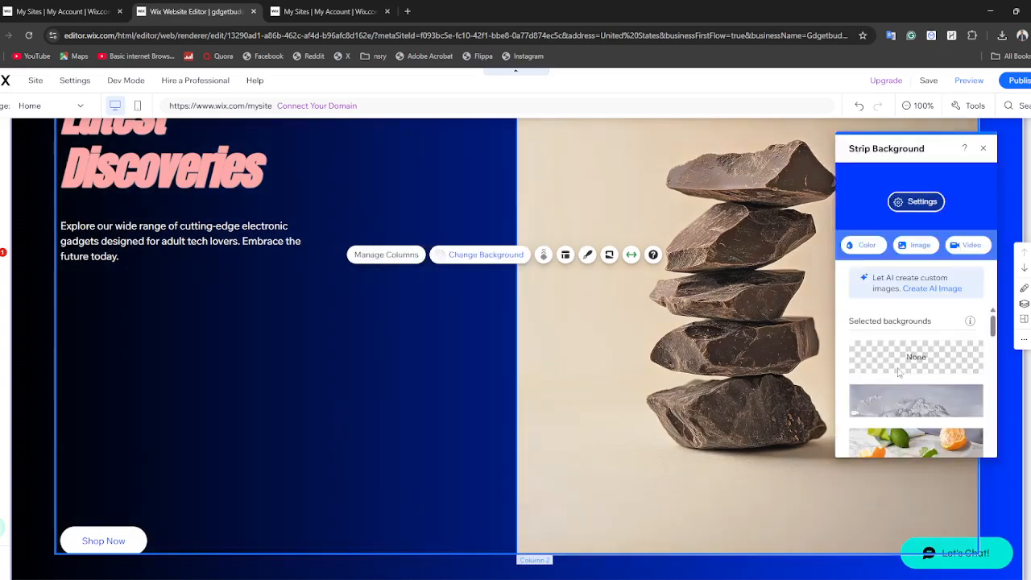
scroll(896, 348, "down", 3)
left_click(896, 348)
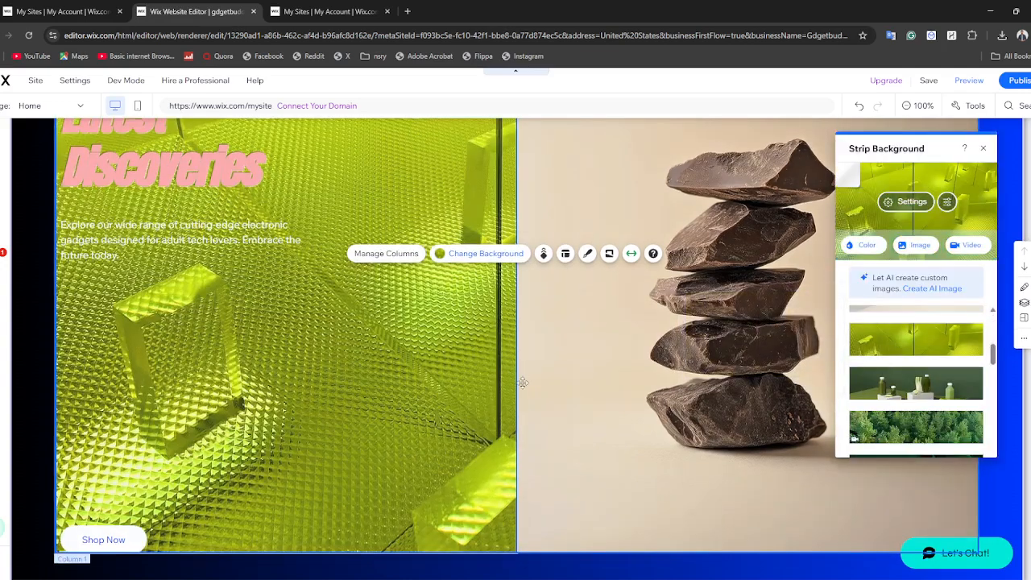
Change the Brands section's background to the selected image of a person in black-and-white striped clothing
scroll(483, 367, "down", 5)
right_click(483, 367)
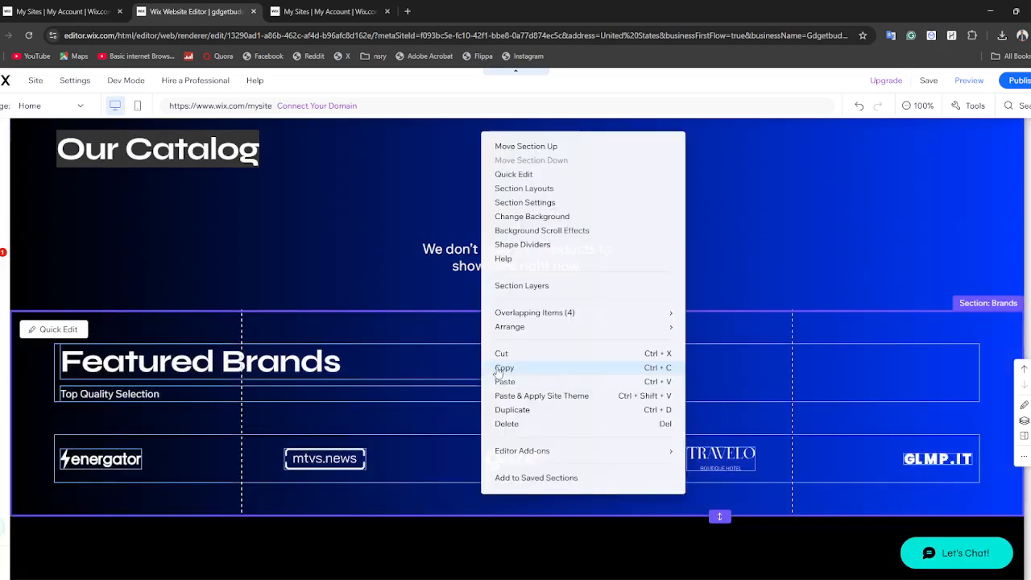
left_click(523, 217)
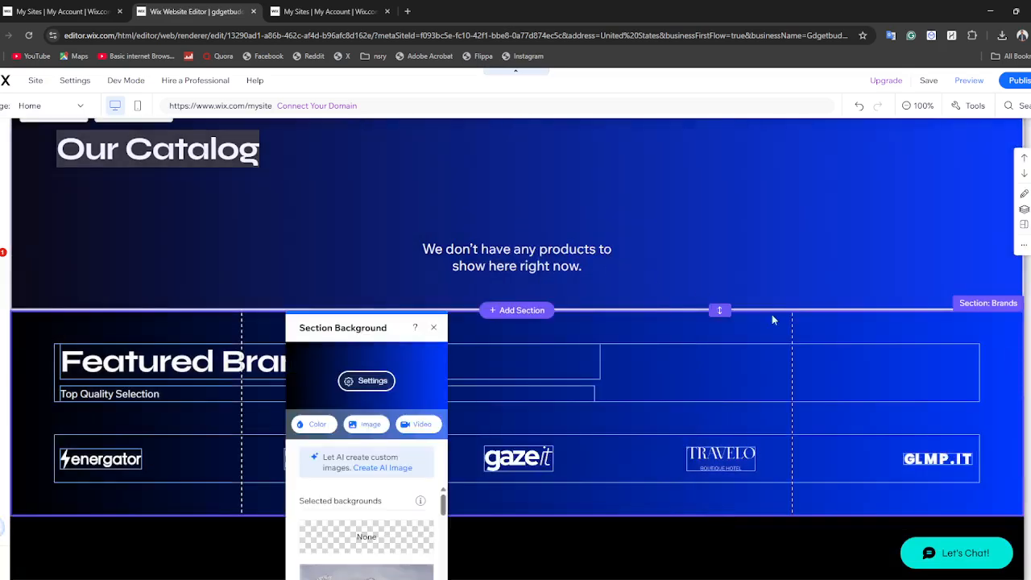
scroll(385, 544, "down", 3)
left_click(385, 530)
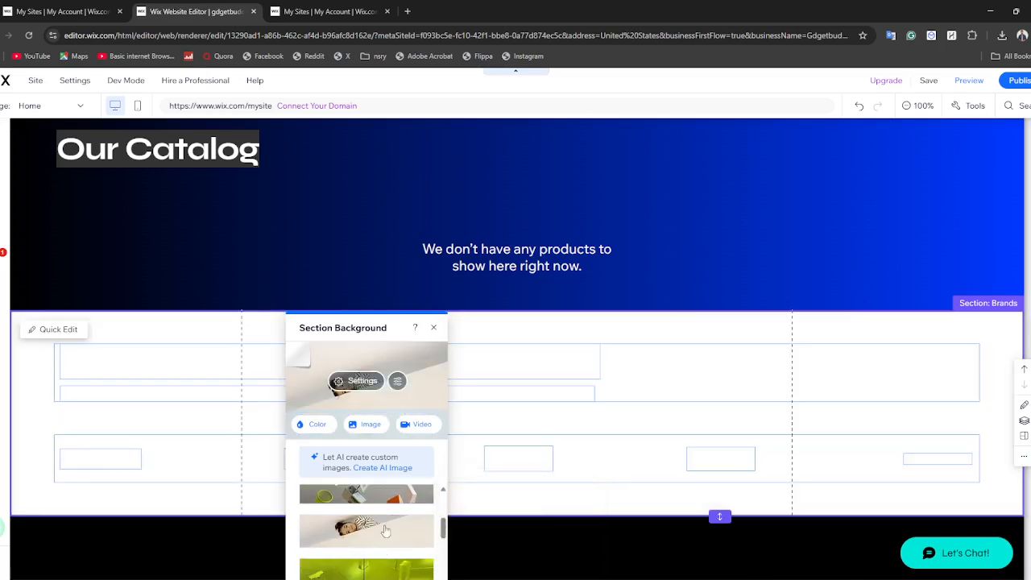
Publish the site and dismiss the confirmation and the mobile editing suggestion
left_click(1020, 80)
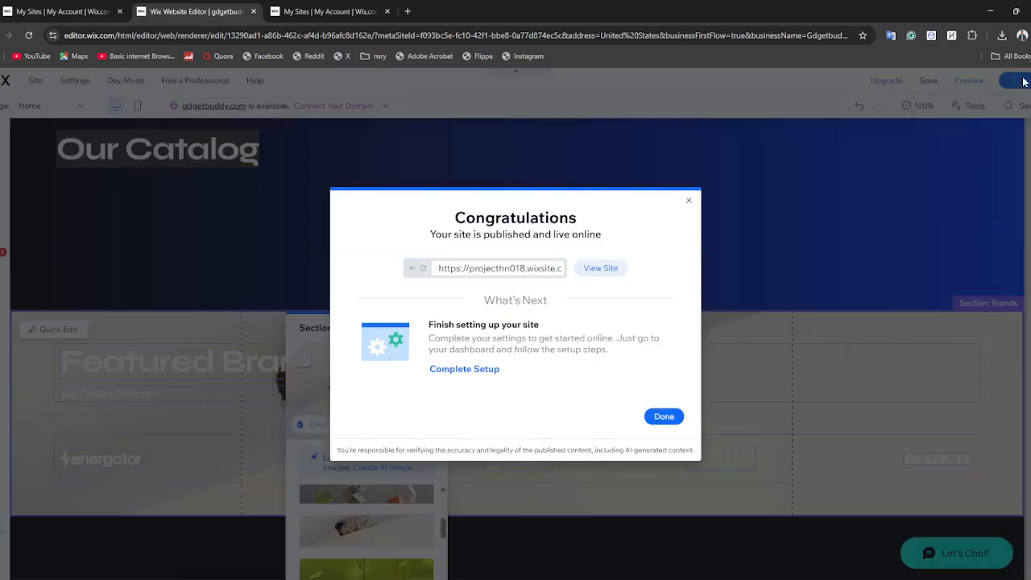
left_click(675, 415)
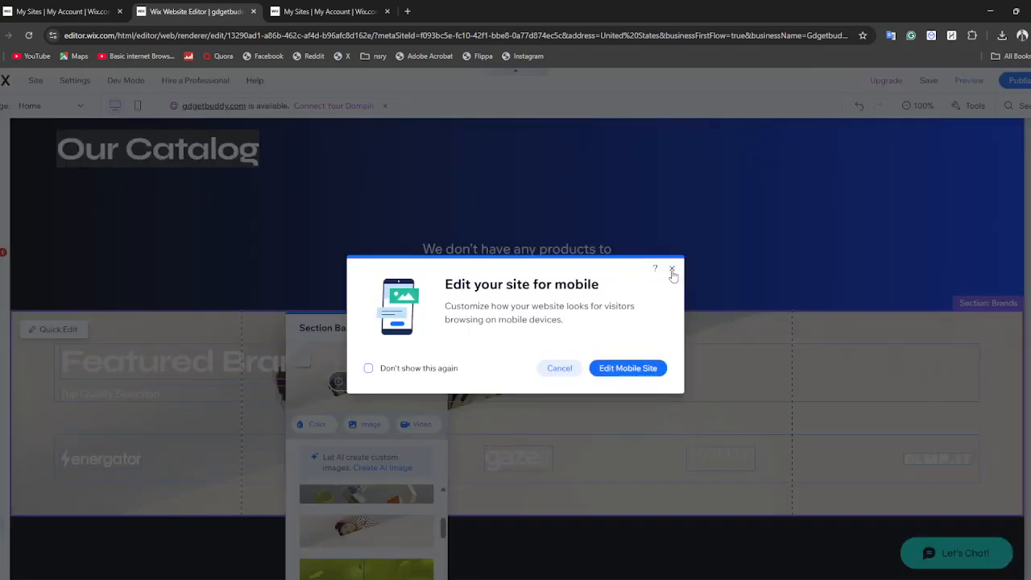
left_click(672, 271)
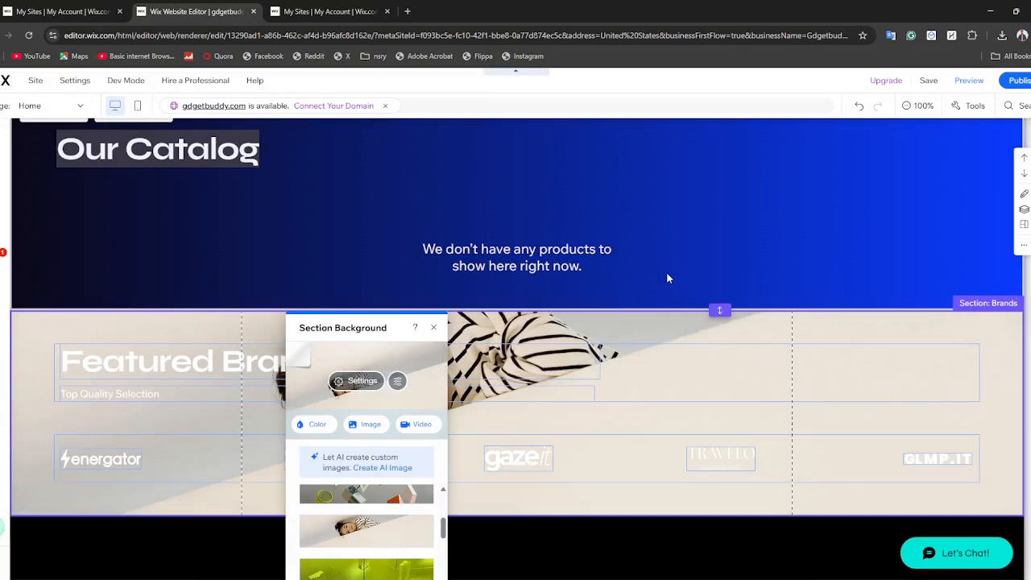